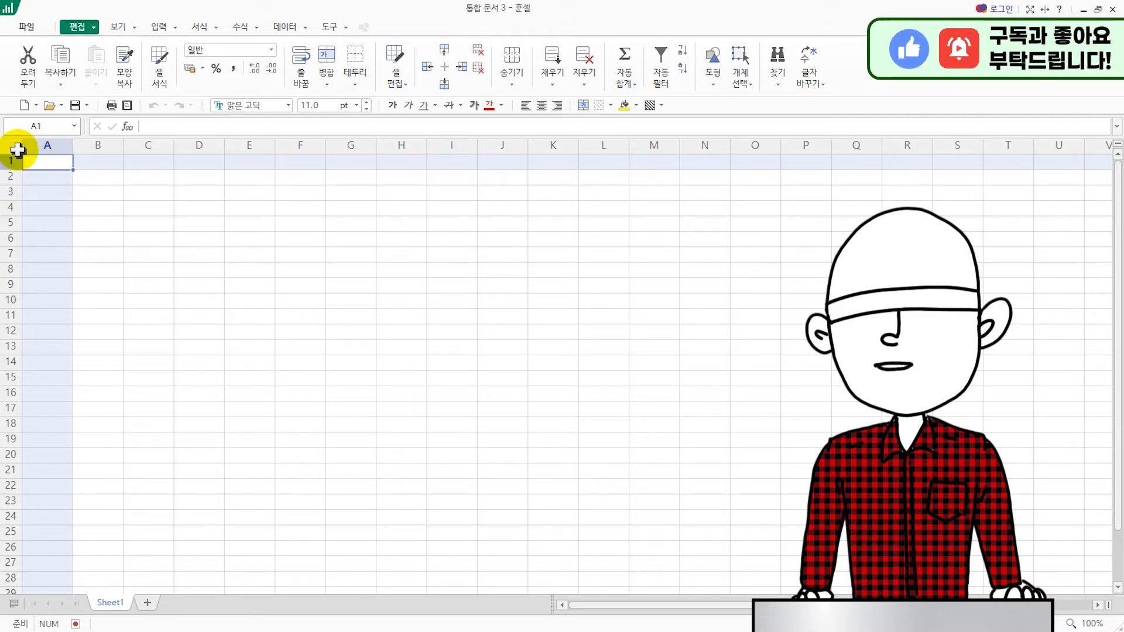
- Enter the headers 날짜 in A1 and 이름 in B1
{"action": "type", "text": "ㅏㄹㅈ"}
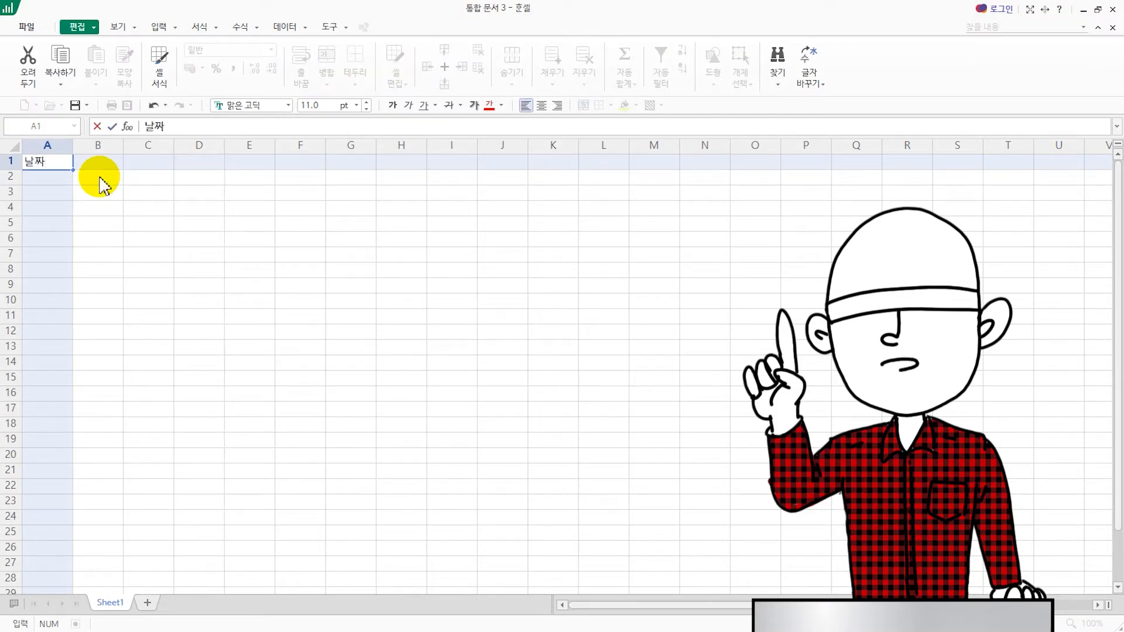
{"action": "type", "text": "ㅏ"}
{"action": "key", "text": "Return"}
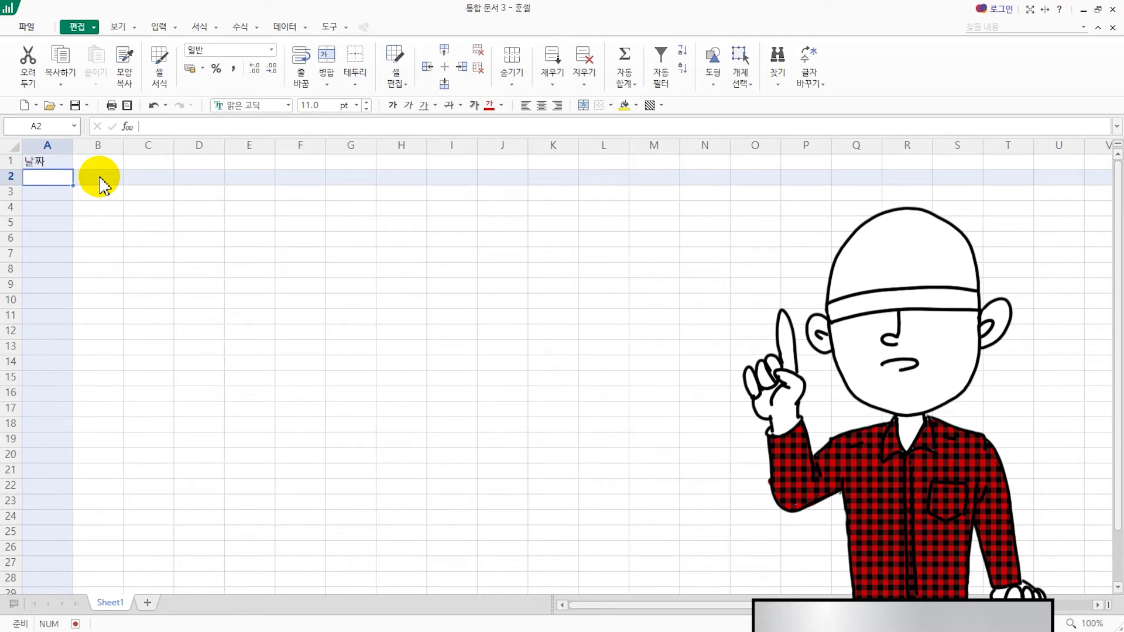
{"action": "key", "text": "Up"}
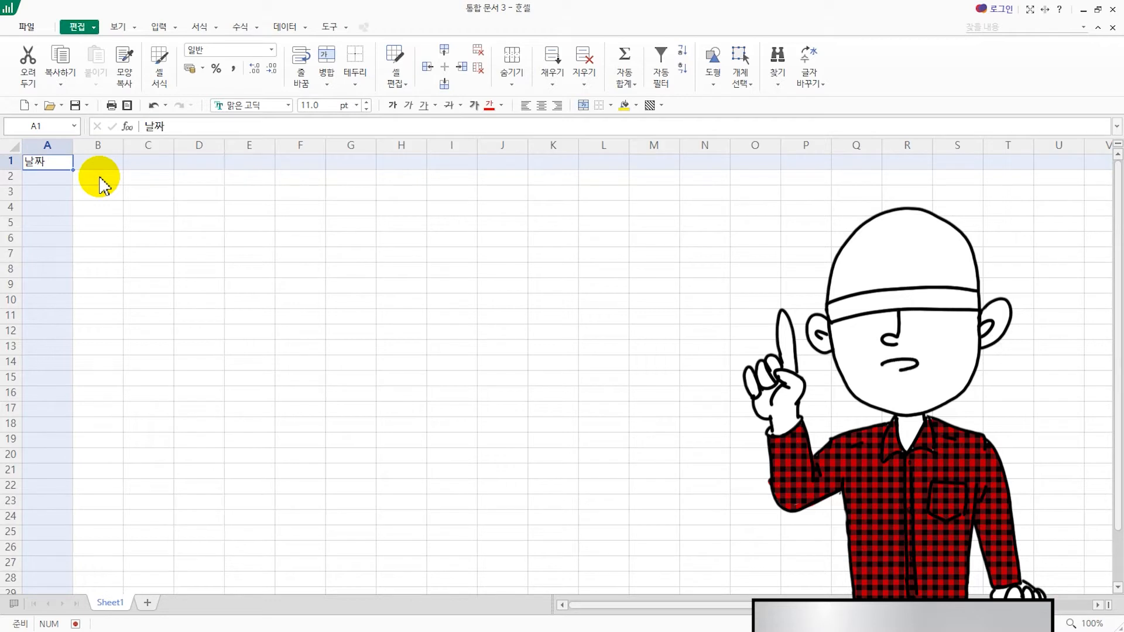
{"action": "key", "text": "Right"}
{"action": "type", "text": "이름"}
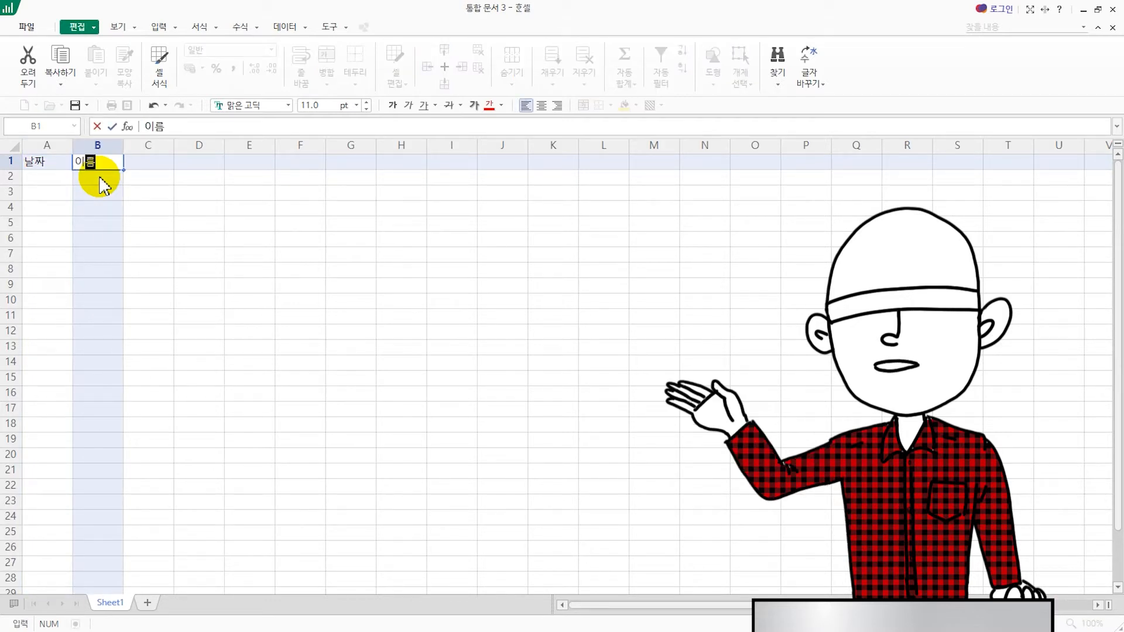
{"action": "key", "text": "Tab"}
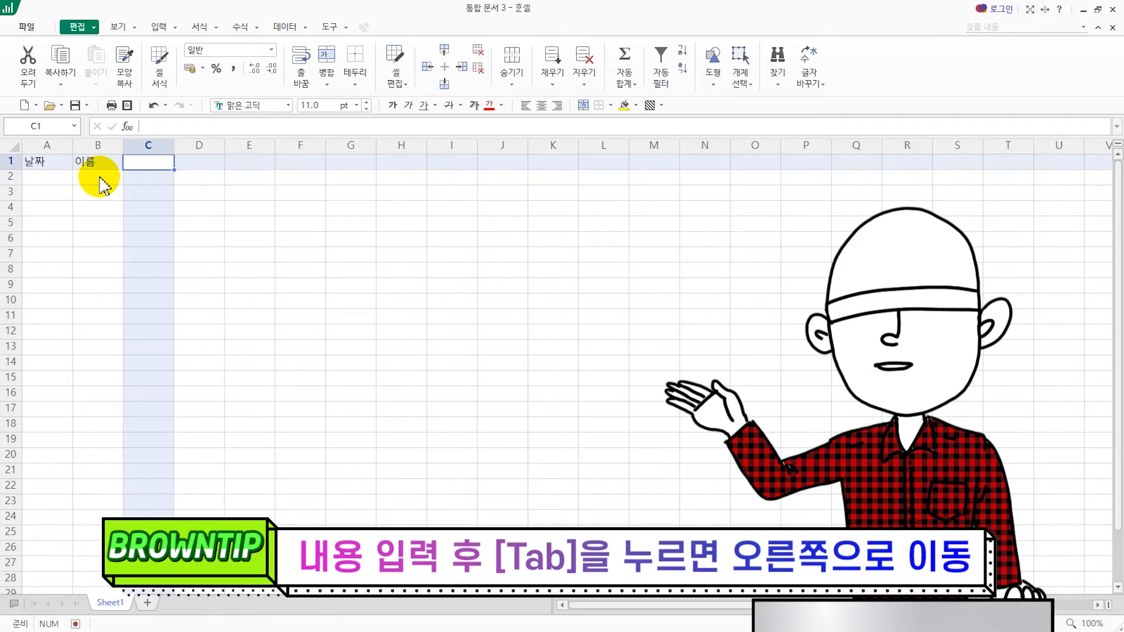
- Fill the header row with 1월 through 6월 in C1:H1 and 합계 in I1
{"action": "type", "text": "1월"}
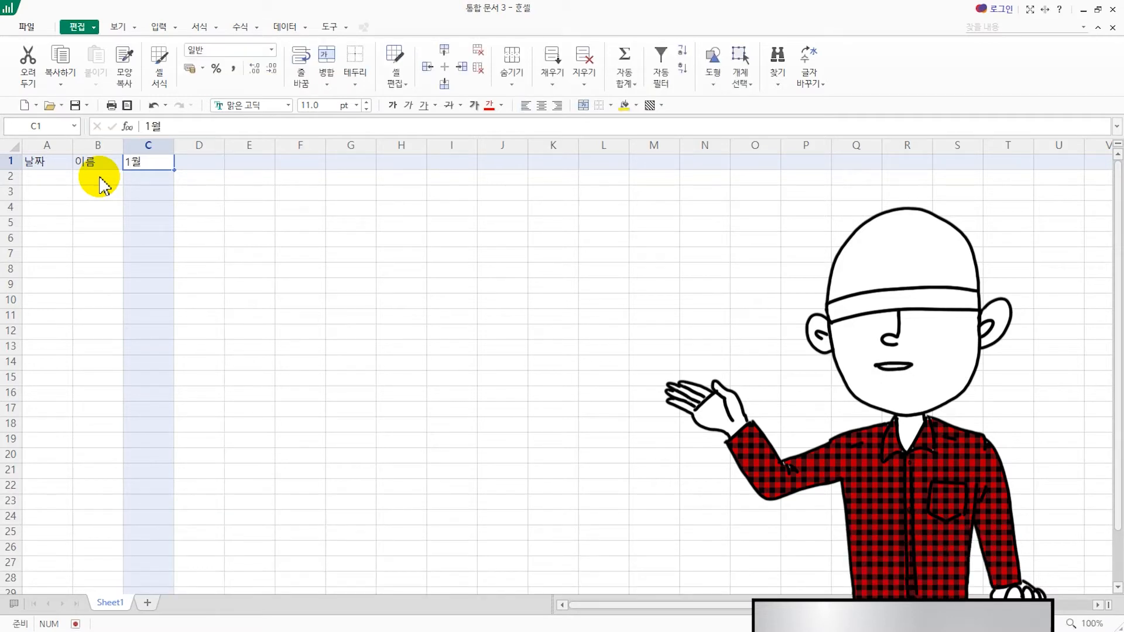
{"action": "key", "text": "Tab"}
{"action": "type", "text": "2워ㄹ"}
{"action": "key", "text": "Tab"}
{"action": "type", "text": "3월"}
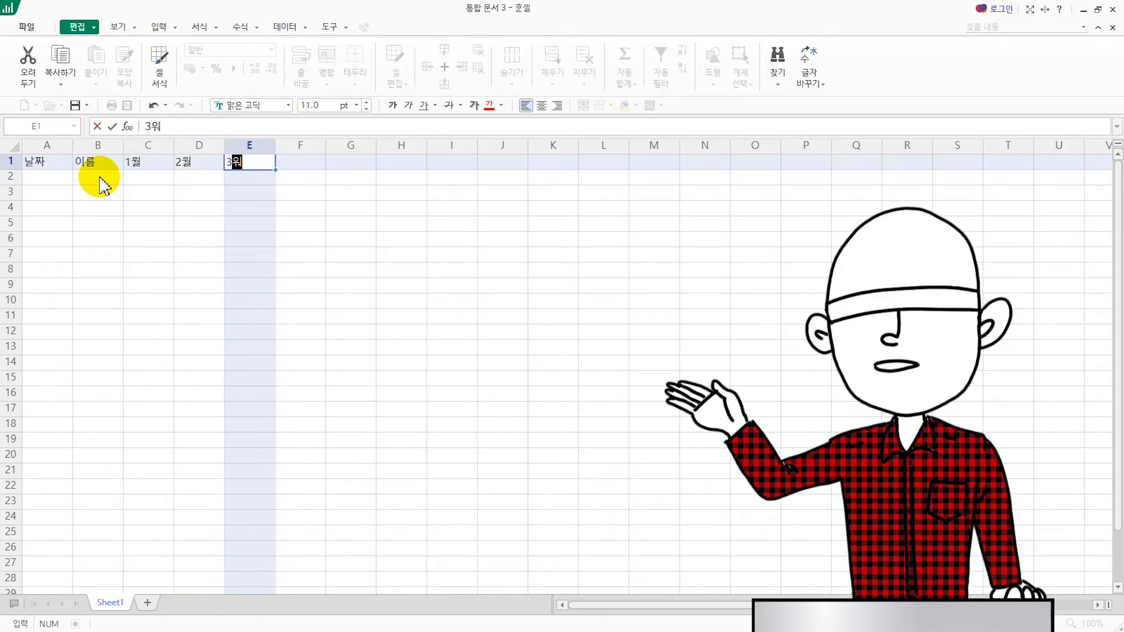
{"action": "key", "text": "Tab"}
{"action": "type", "text": "4ㅇㅝㄹ"}
{"action": "key", "text": "Tab"}
{"action": "type", "text": "5월"}
{"action": "key", "text": "Tab"}
{"action": "type", "text": "6"}
{"action": "key", "text": "Tab"}
{"action": "type", "text": "하"}
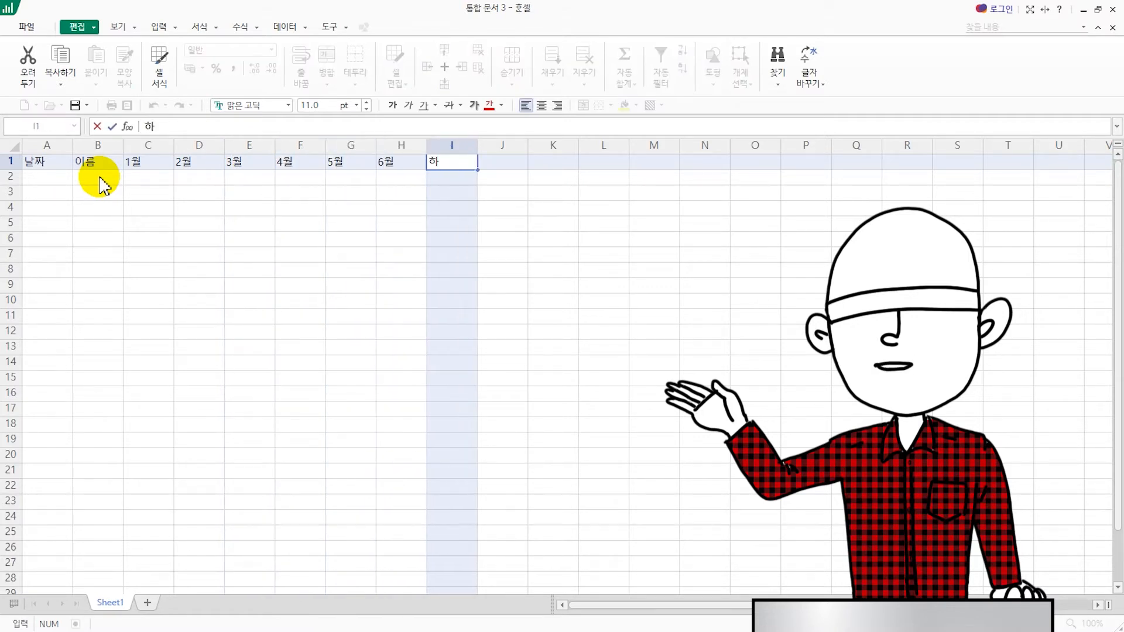
{"action": "type", "text": "ㅂ계"}
- Fill row 2 with a person's name in B2 and the values 140, 145, 152 and 137 in C2:F2
{"action": "left_click", "coordinate": [100, 186]}
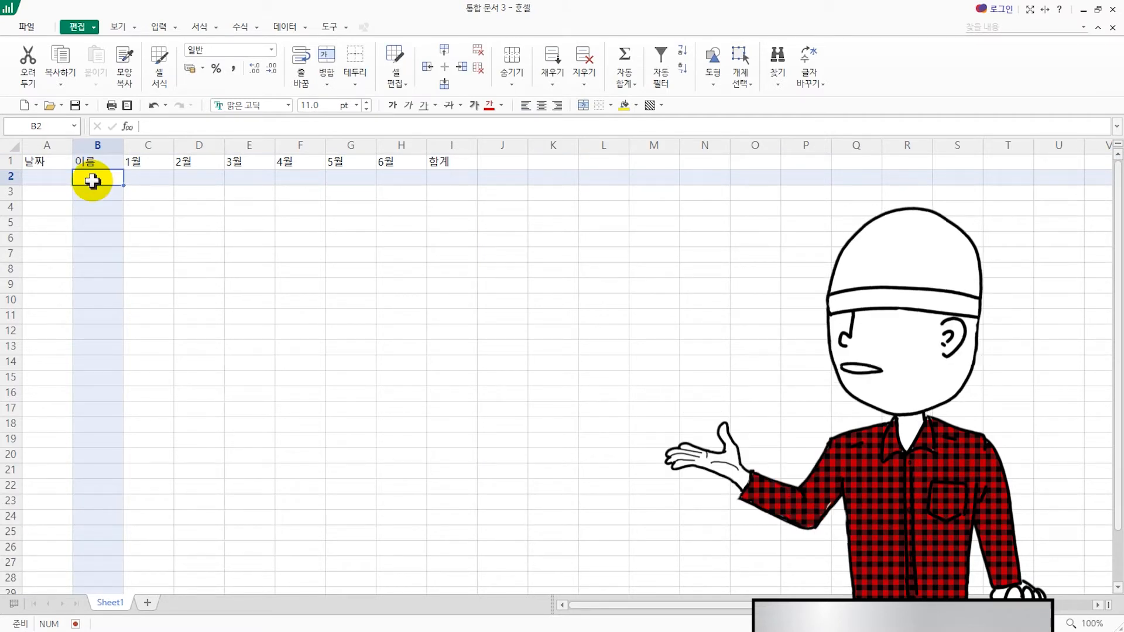
{"action": "type", "text": "배스ㅇ기"}
{"action": "key", "text": "Tab"}
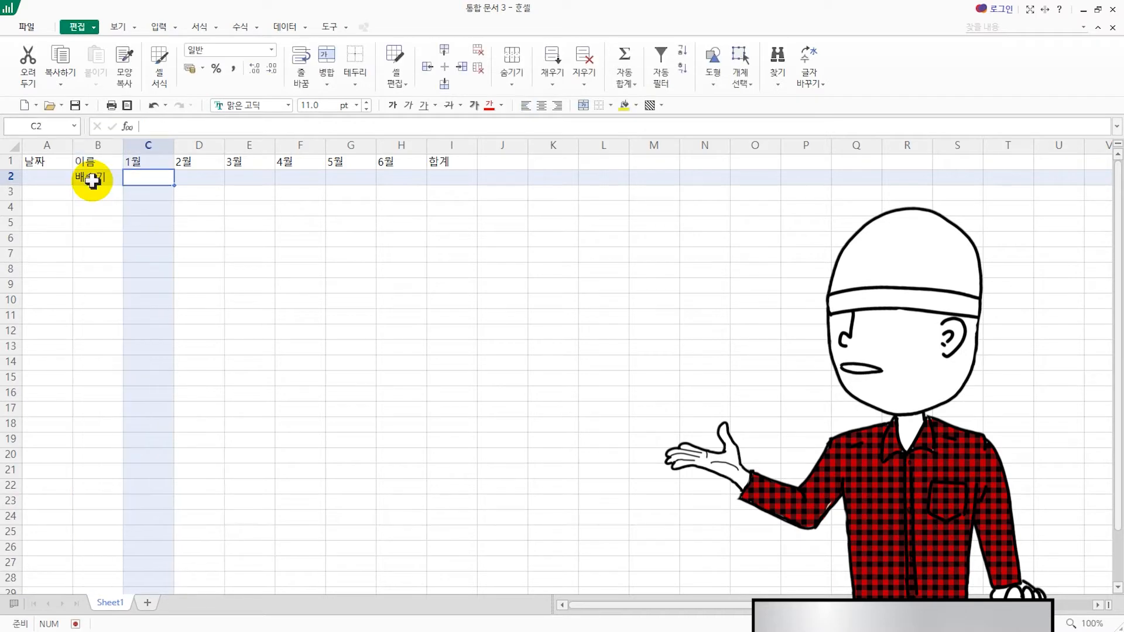
{"action": "type", "text": "140"}
{"action": "key", "text": "Tab"}
{"action": "type", "text": "145"}
{"action": "key", "text": "Tab"}
{"action": "type", "text": "152"}
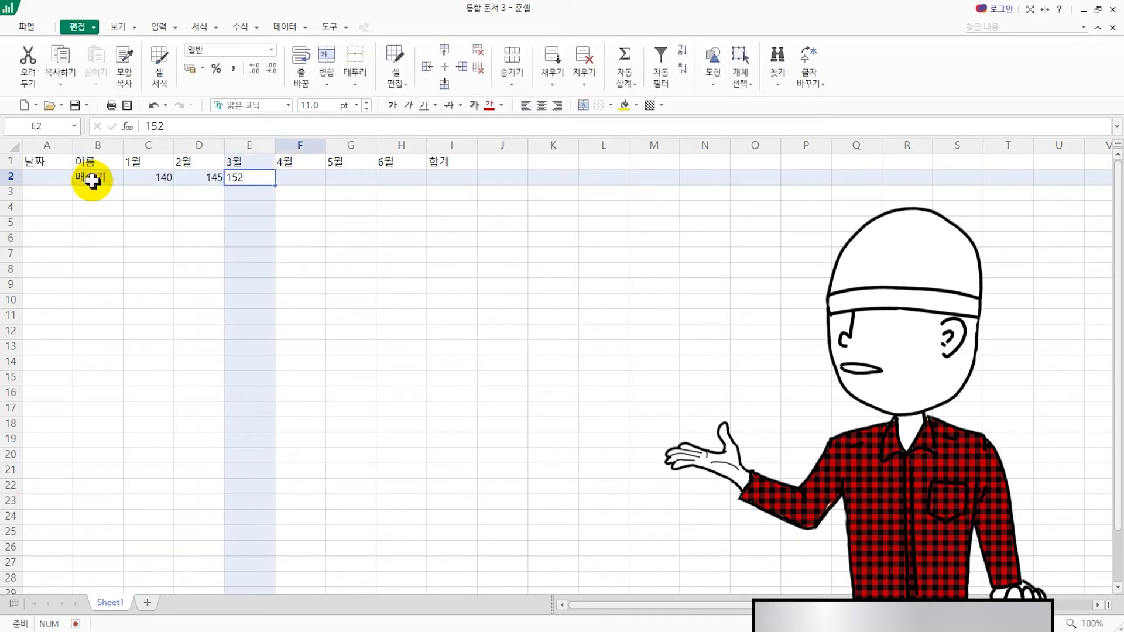
{"action": "key", "text": "Tab"}
{"action": "type", "text": "1"}
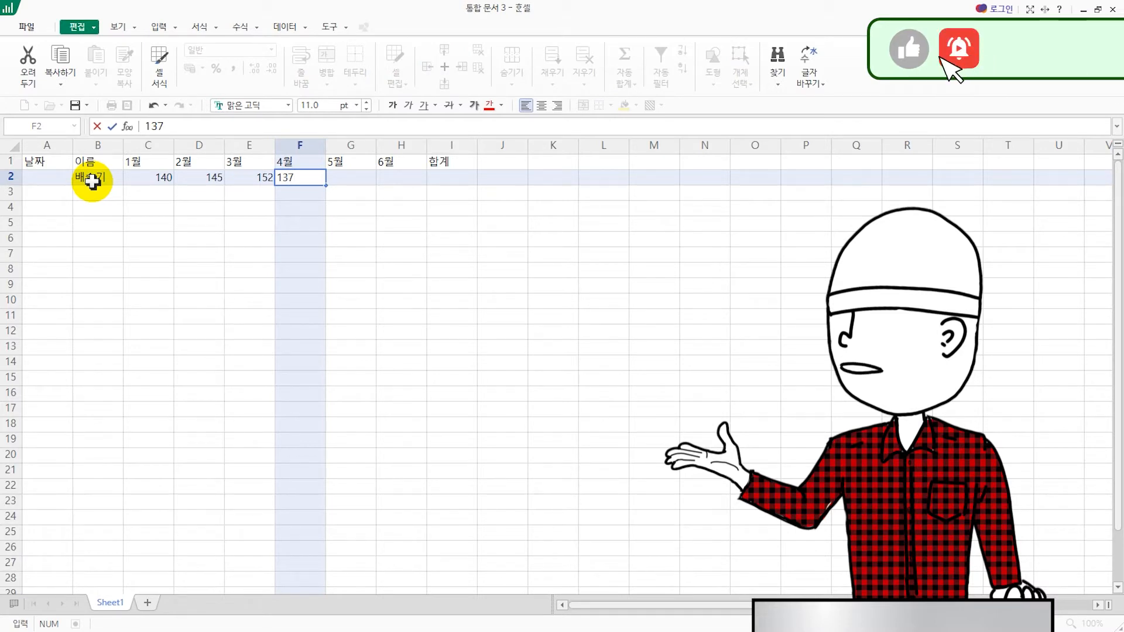
{"action": "key", "text": "Return"}
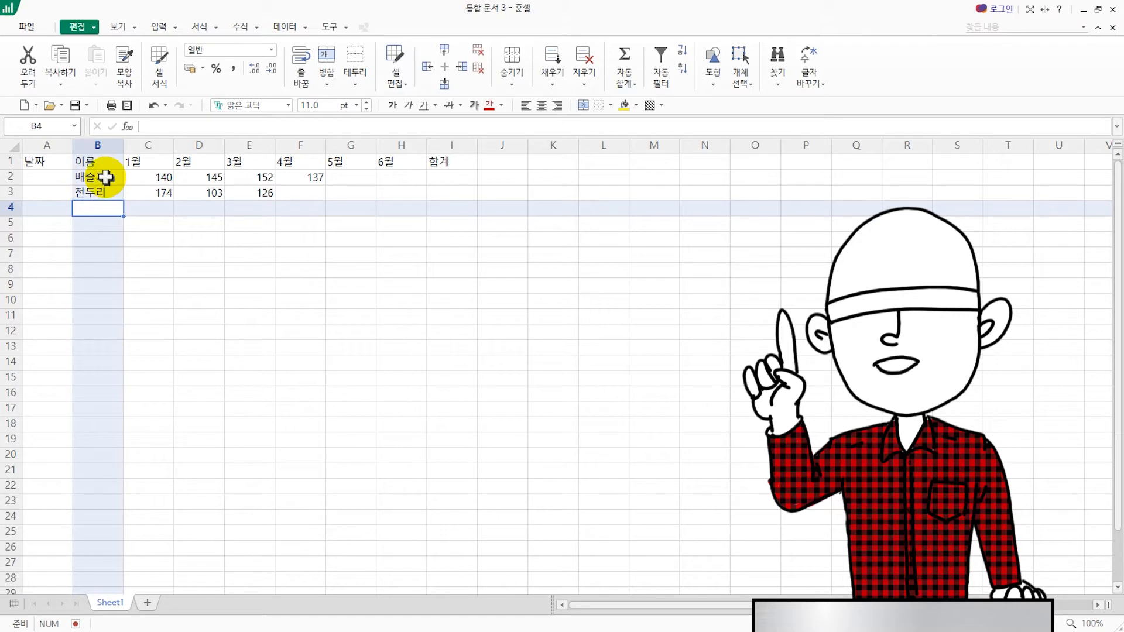
- Replace the name in B2 with a different person's name by editing the cell contents
{"action": "double_click", "coordinate": [99, 177]}
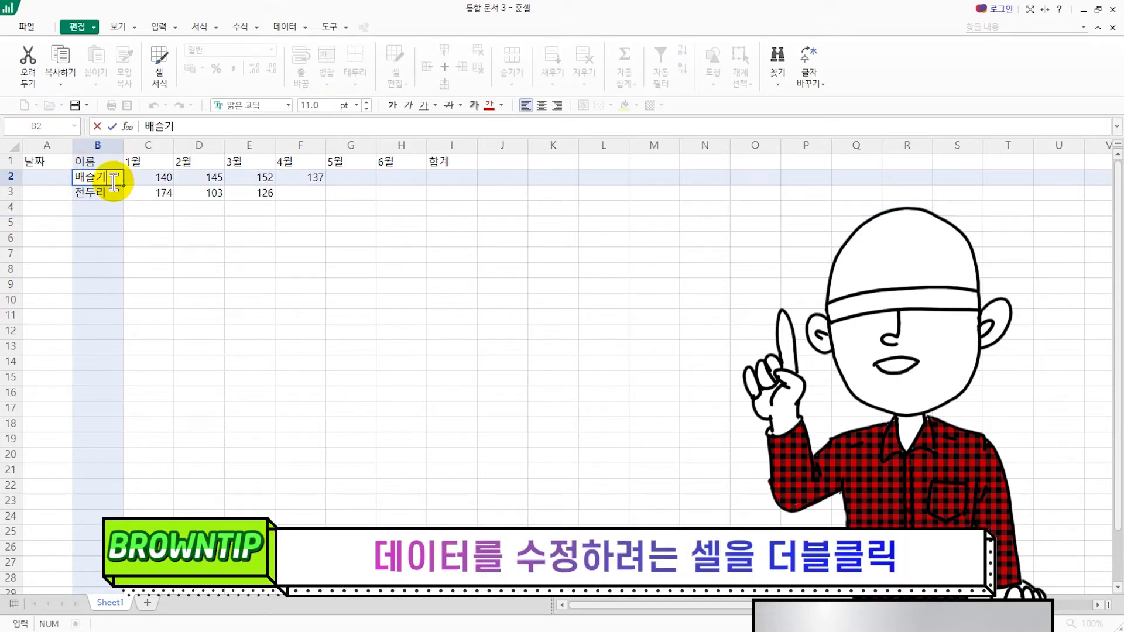
{"action": "key", "text": "BackSpace"}
{"action": "key", "text": "BackSpace"}
{"action": "key", "text": "BackSpace"}
{"action": "type", "text": "구잔디"}
{"action": "key", "text": "Return"}
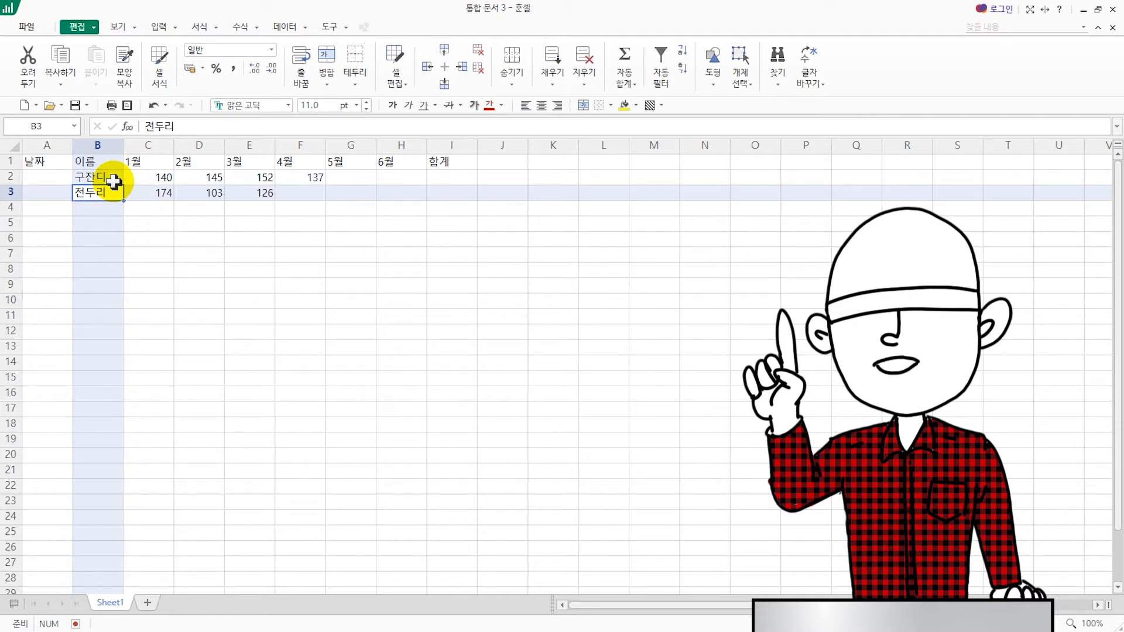
- Overwrite the name in B3 with another person's name and reselect the cell
{"action": "type", "text": "조둘리"}
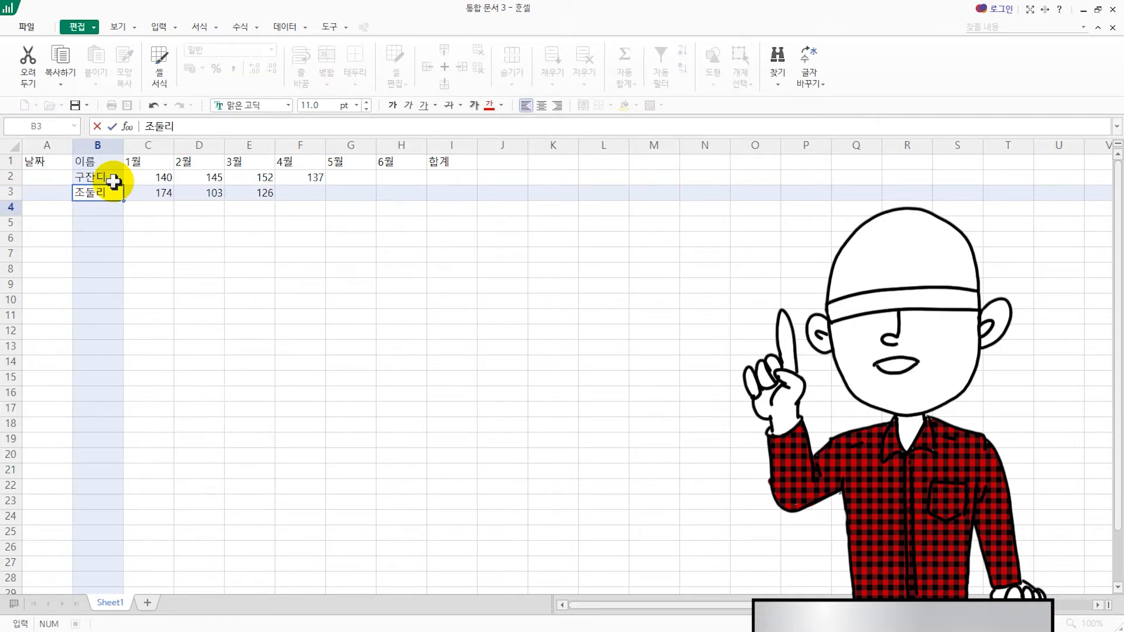
{"action": "key", "text": "Return"}
{"action": "key", "text": "Up"}
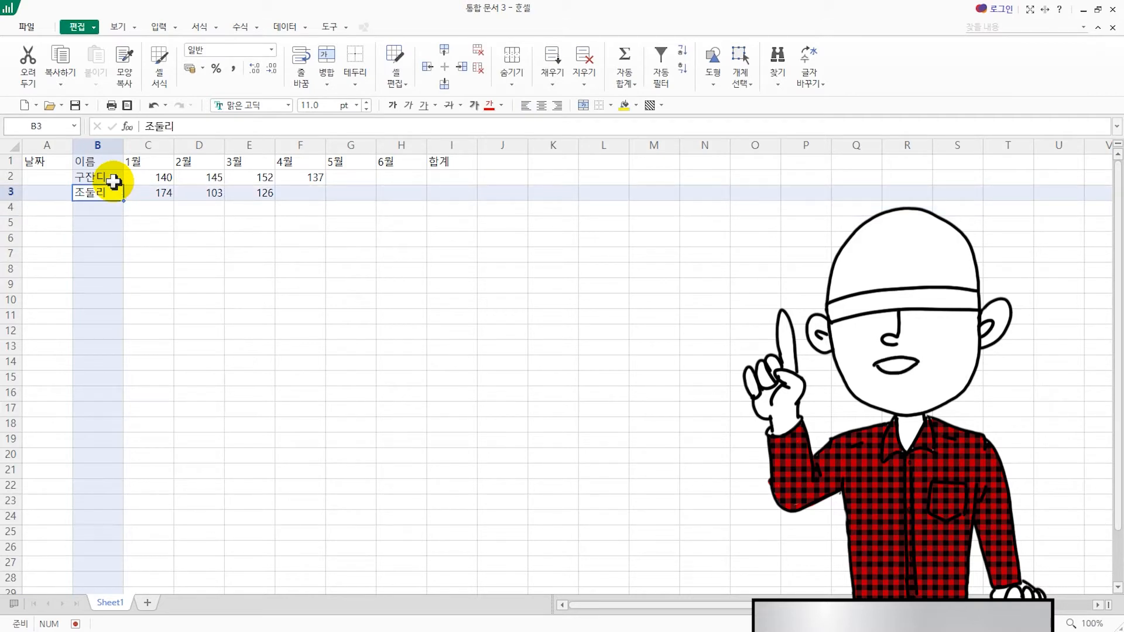
- Edit B3's contents in the formula bar, replacing the name with a different person's name
{"action": "left_click", "coordinate": [184, 130]}
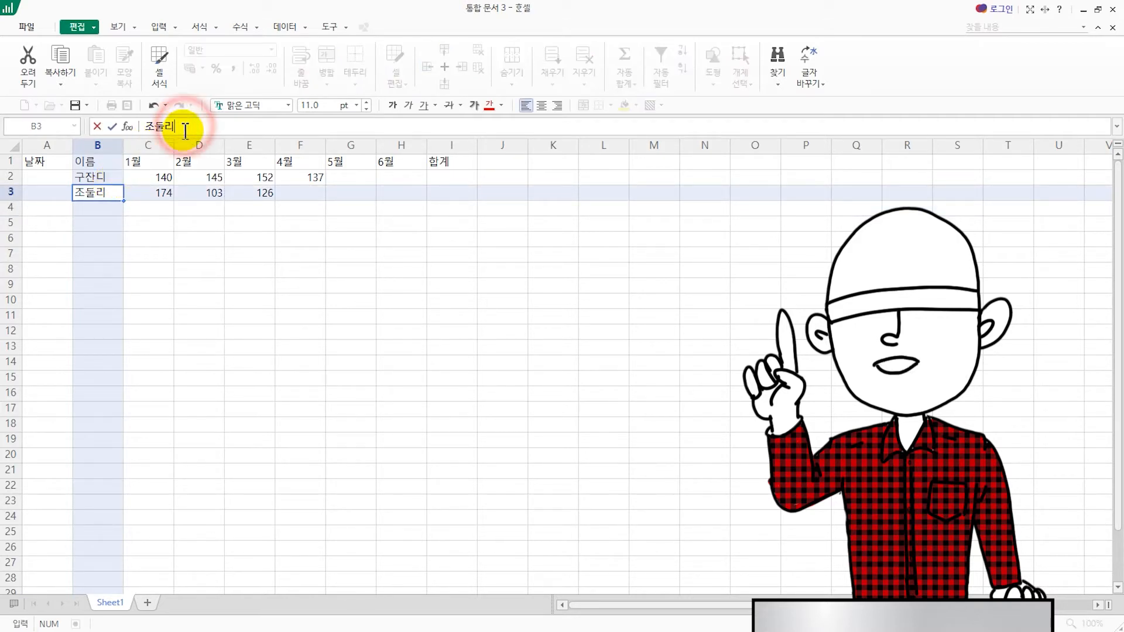
{"action": "key", "text": "BackSpace"}
{"action": "type", "text": "유슬기"}
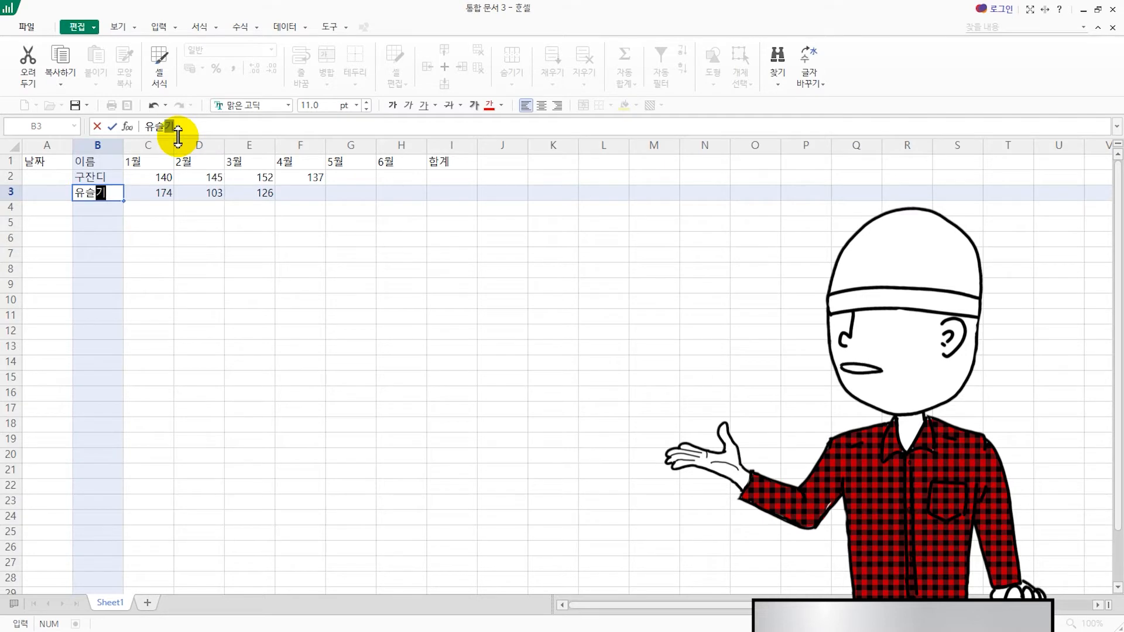
{"action": "key", "text": "Return"}
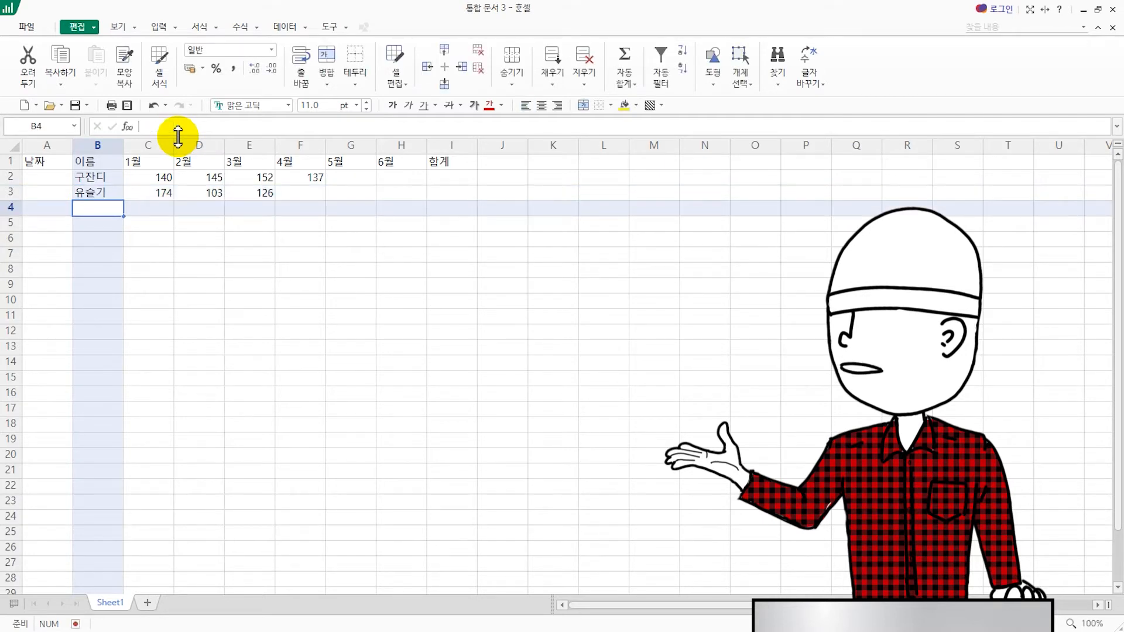
- Clear the 1월 and 2월 values from cells C3 and D3
{"action": "key", "text": "Up"}
{"action": "key", "text": "Right"}
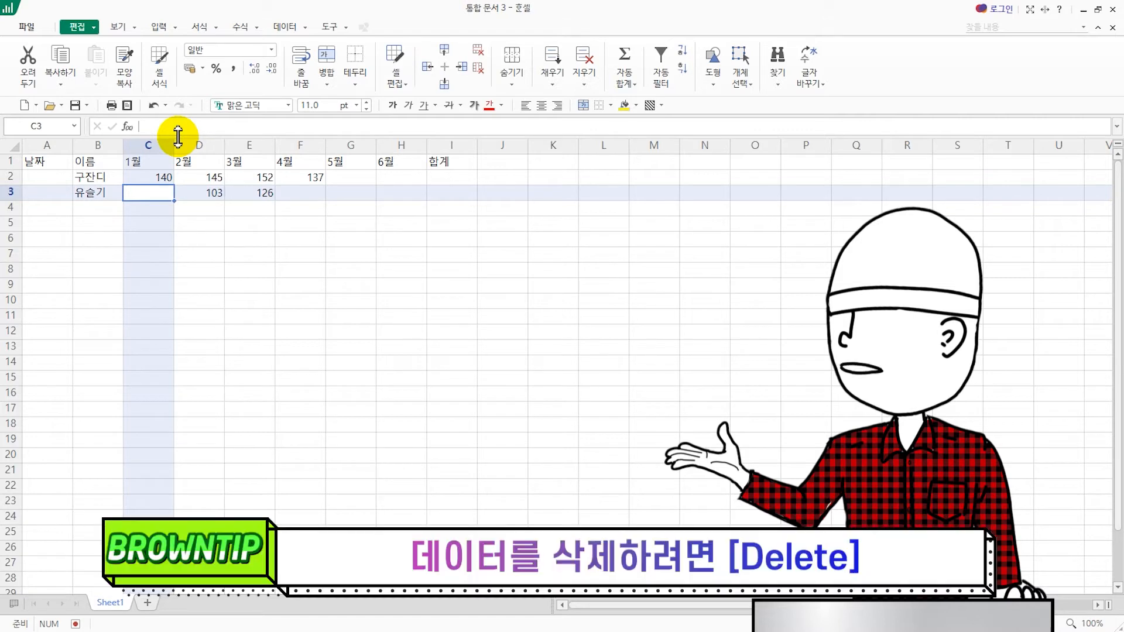
{"action": "key", "text": "Right"}
{"action": "key", "text": "BackSpace"}
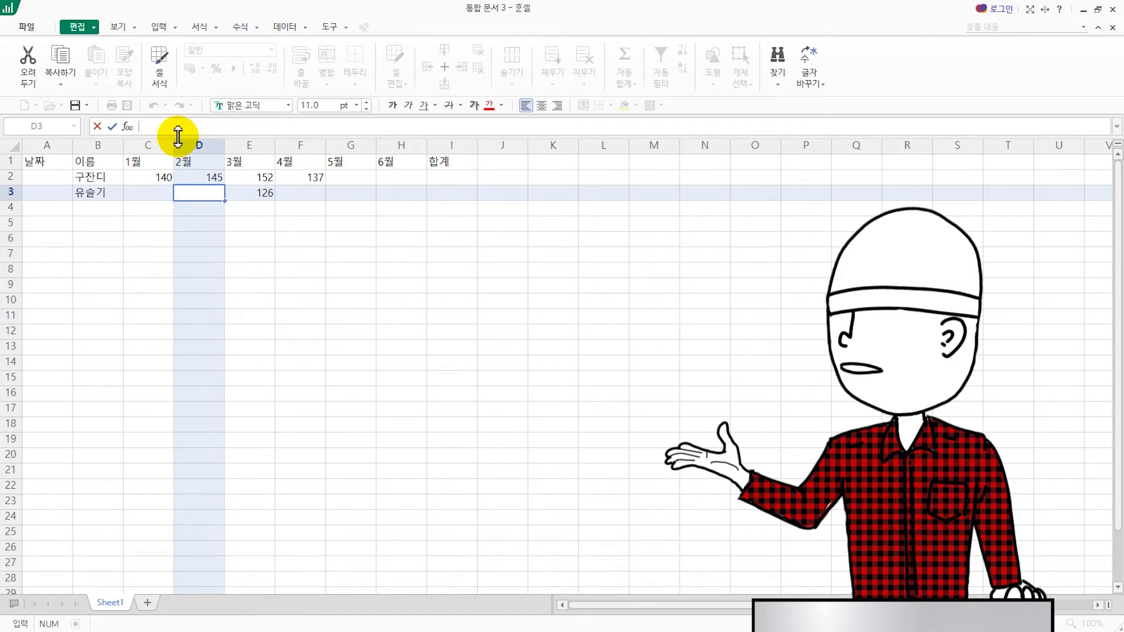
{"action": "key", "text": "Return"}
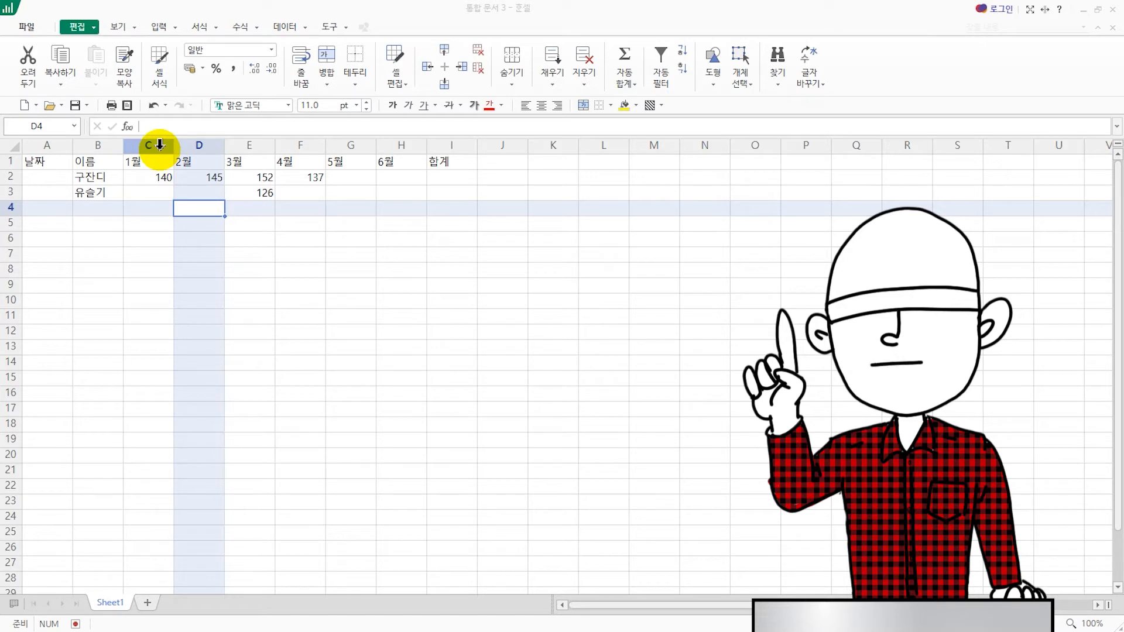
- Insert a blank column before the 1월 column
{"action": "left_click", "coordinate": [160, 144]}
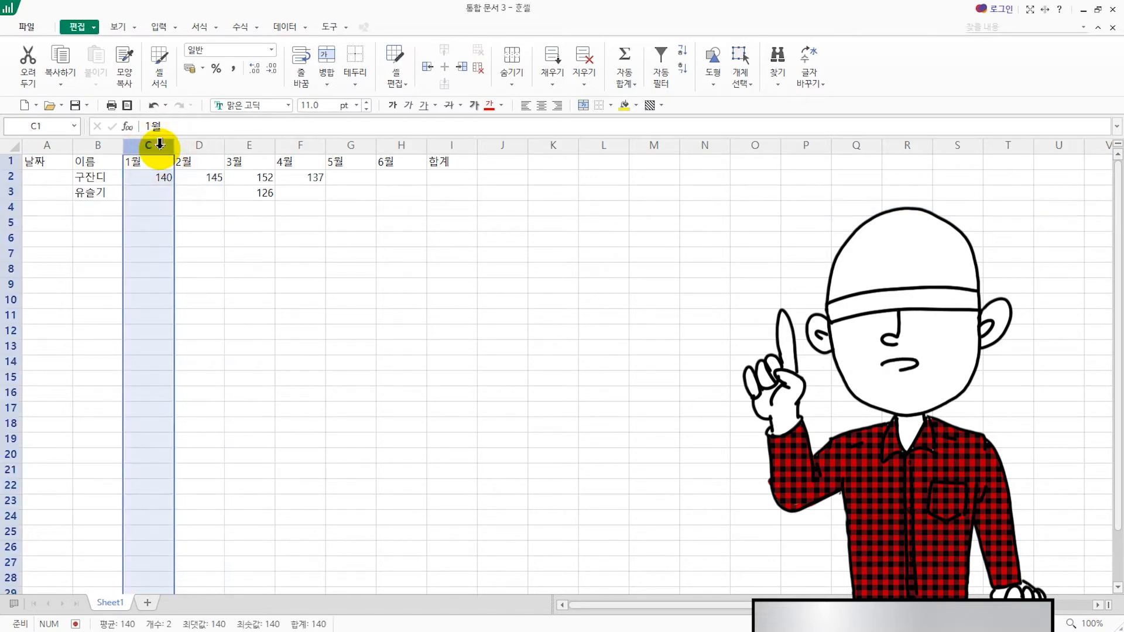
{"action": "right_click", "coordinate": [160, 143]}
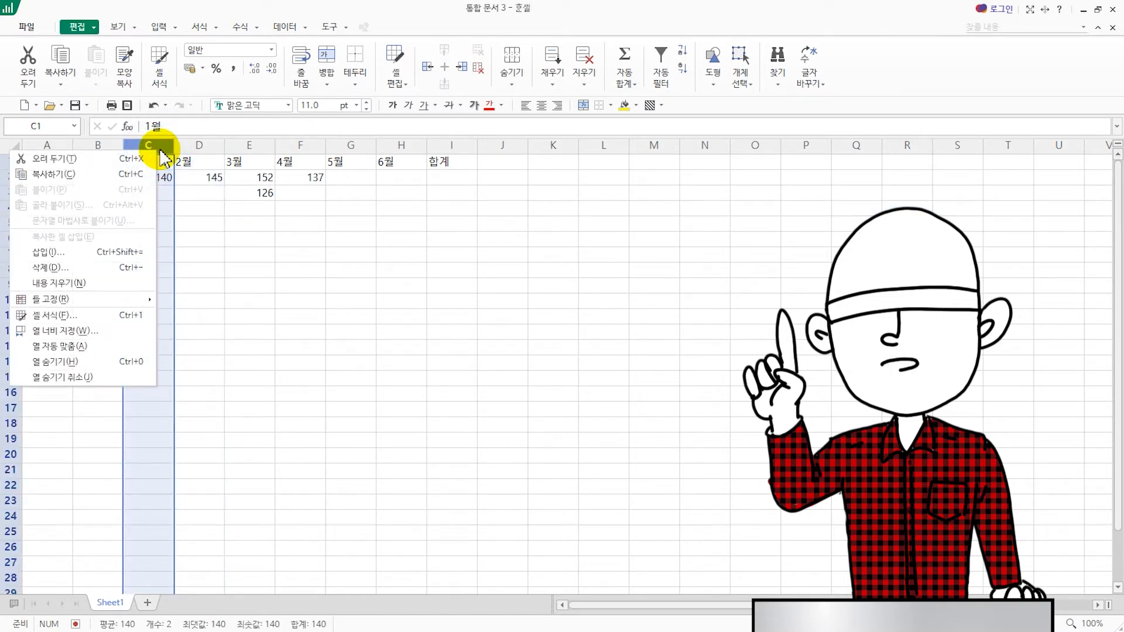
{"action": "left_click", "coordinate": [125, 252]}
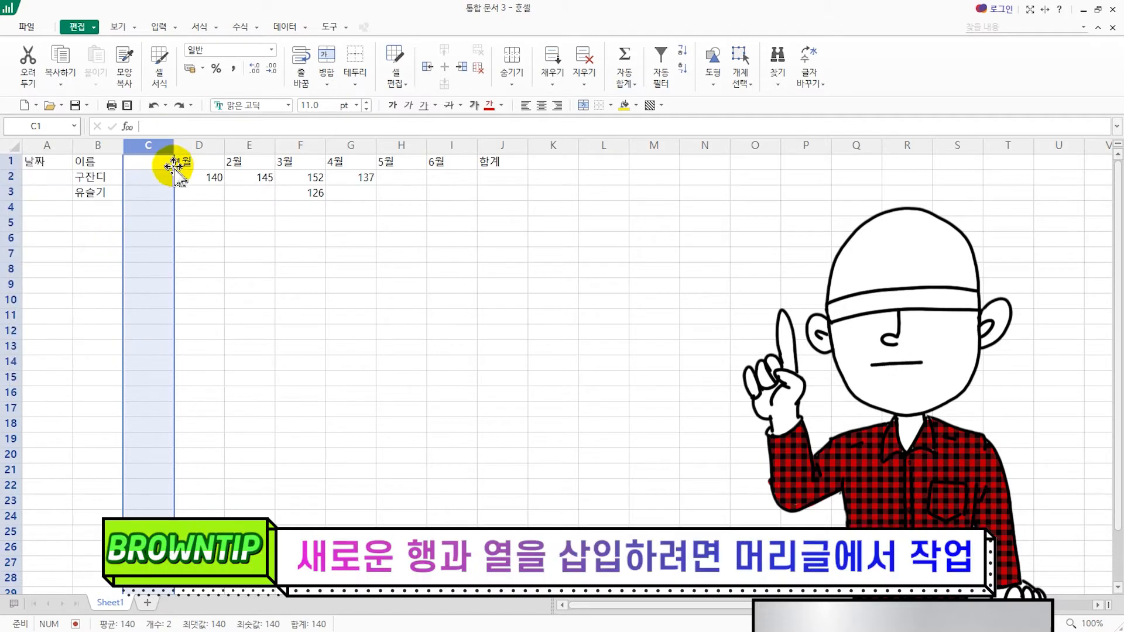
{"action": "left_click", "coordinate": [154, 223]}
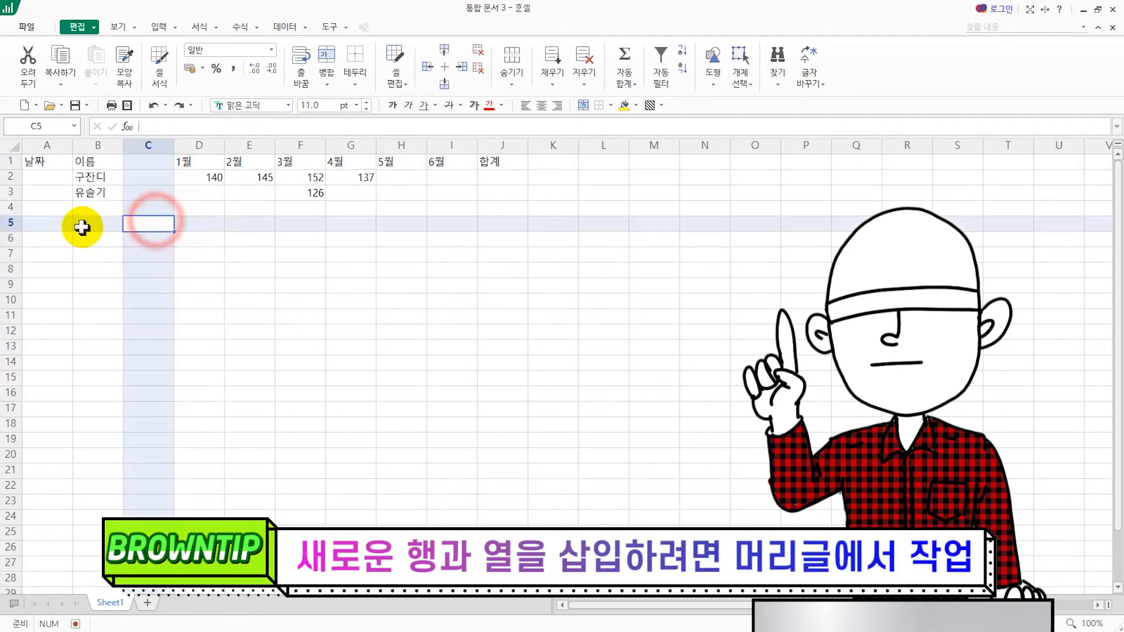
- Insert a blank row directly below the header row
{"action": "left_click", "coordinate": [12, 176]}
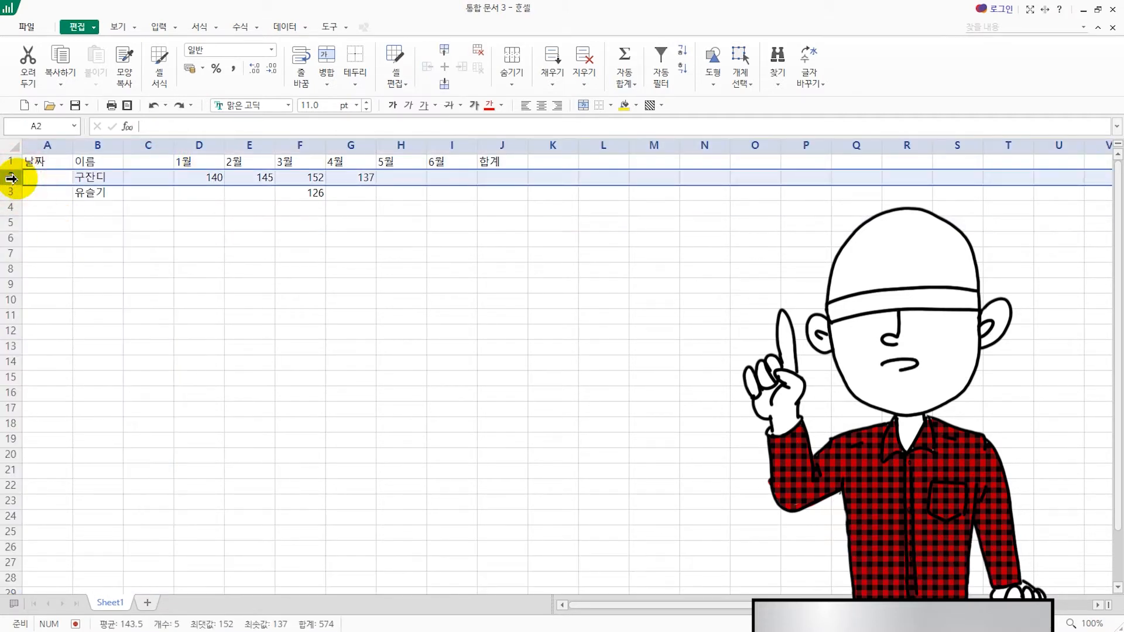
{"action": "right_click", "coordinate": [11, 178]}
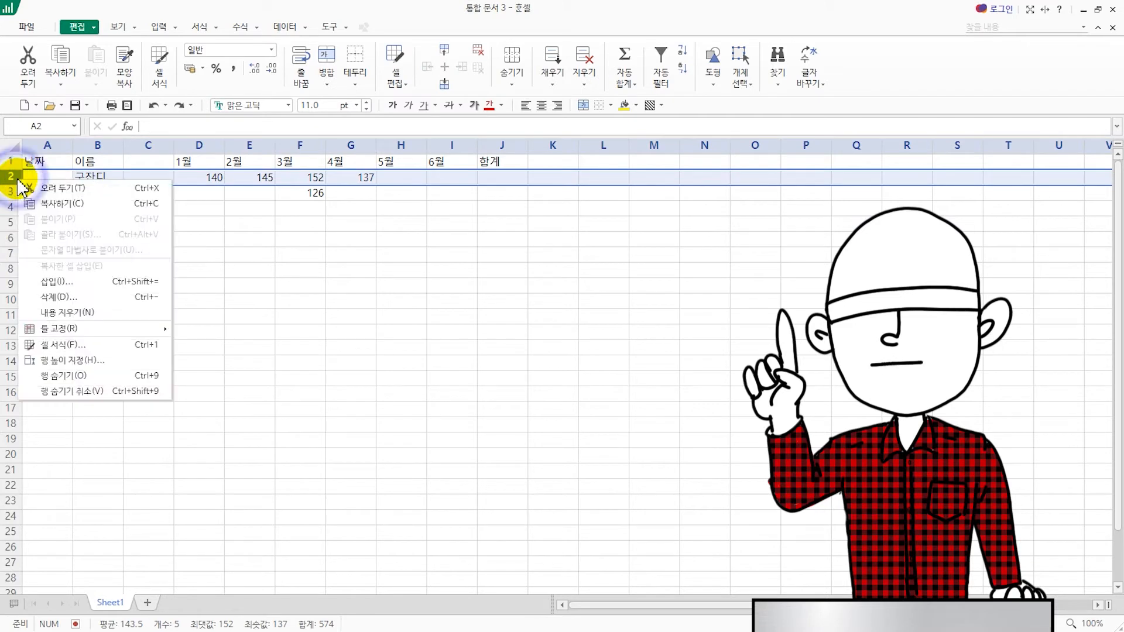
{"action": "left_click", "coordinate": [104, 280]}
{"action": "left_click", "coordinate": [116, 205]}
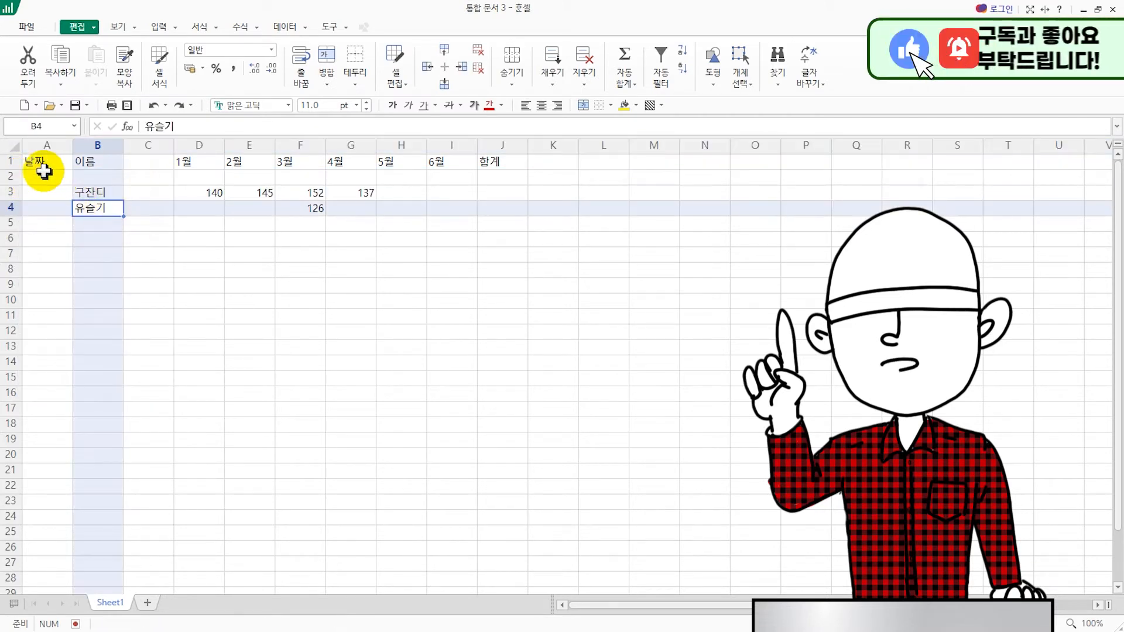
- Delete the blank column C between 이름 and 1월
{"action": "left_click", "coordinate": [136, 145]}
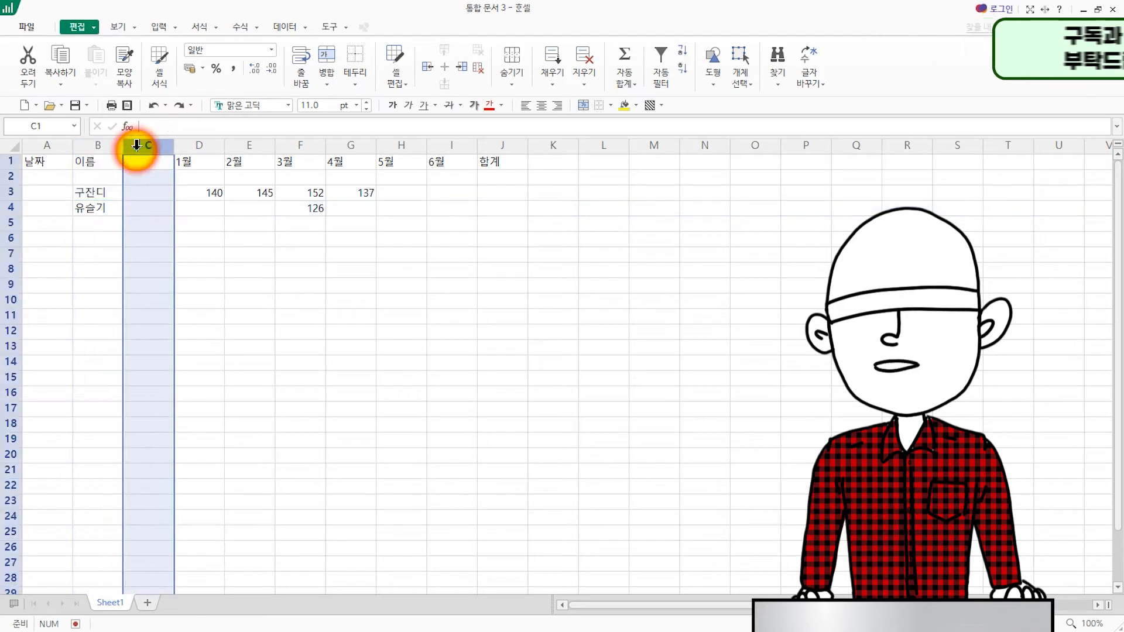
{"action": "right_click", "coordinate": [138, 150]}
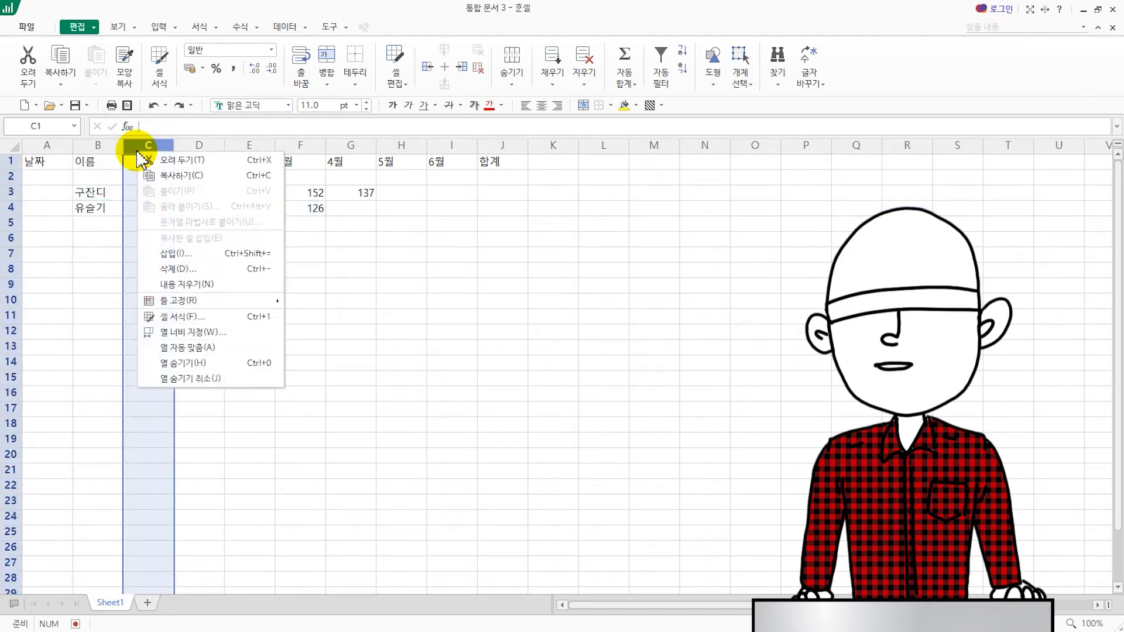
{"action": "left_click", "coordinate": [171, 268]}
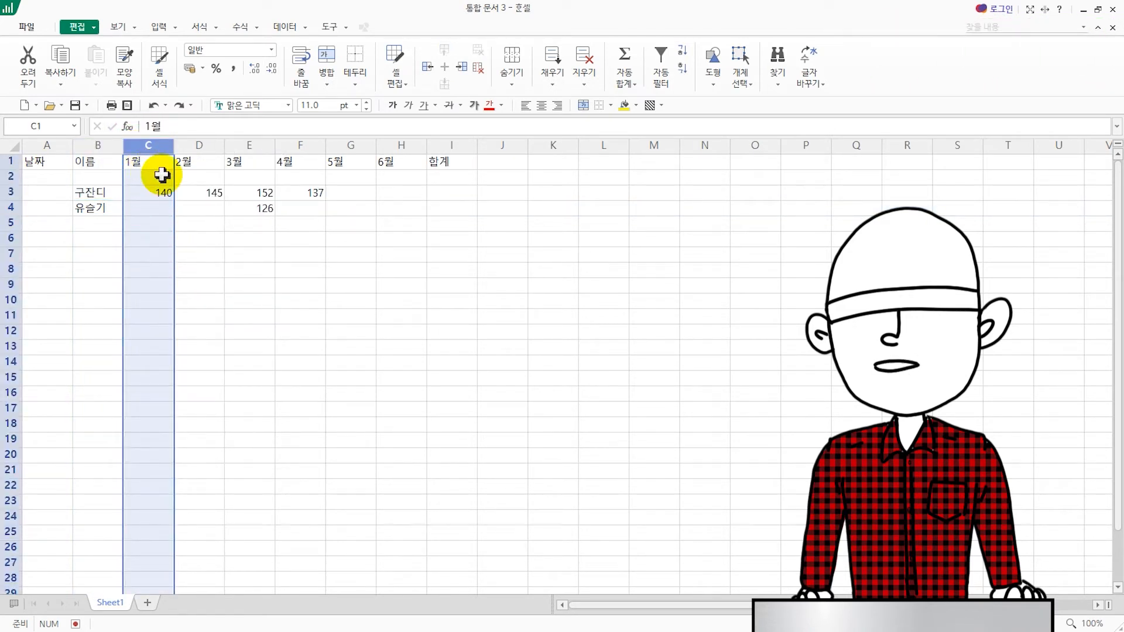
- Insert four blank columns before the 이름 column, using columns B to E as the selection
{"action": "left_click_drag", "start_coordinate": [110, 146], "coordinate": [234, 144]}
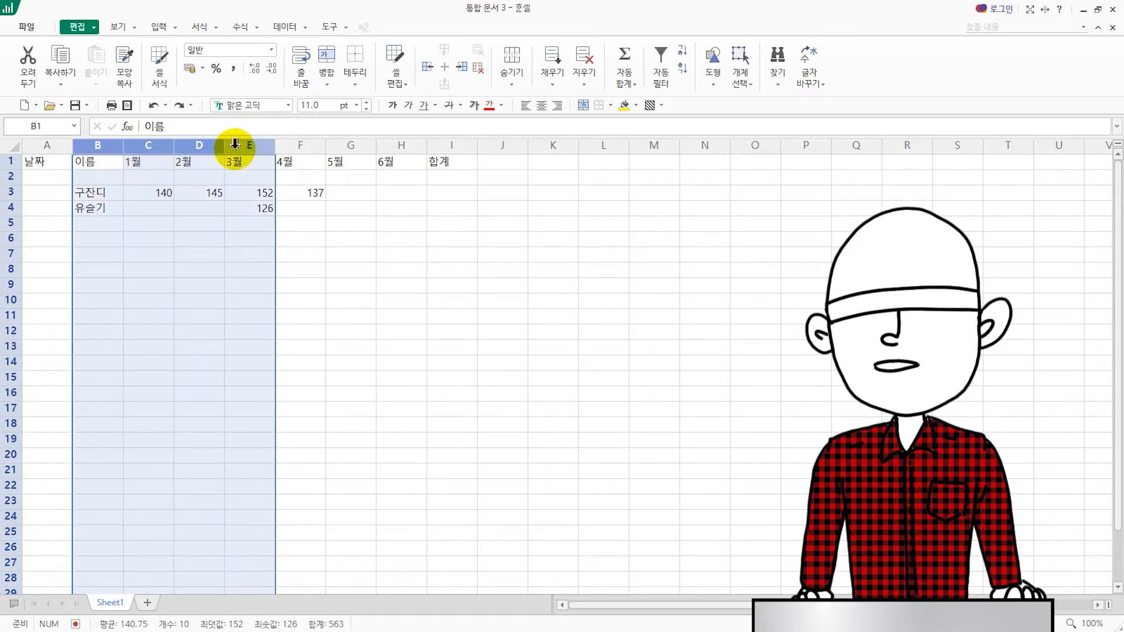
{"action": "right_click", "coordinate": [235, 147]}
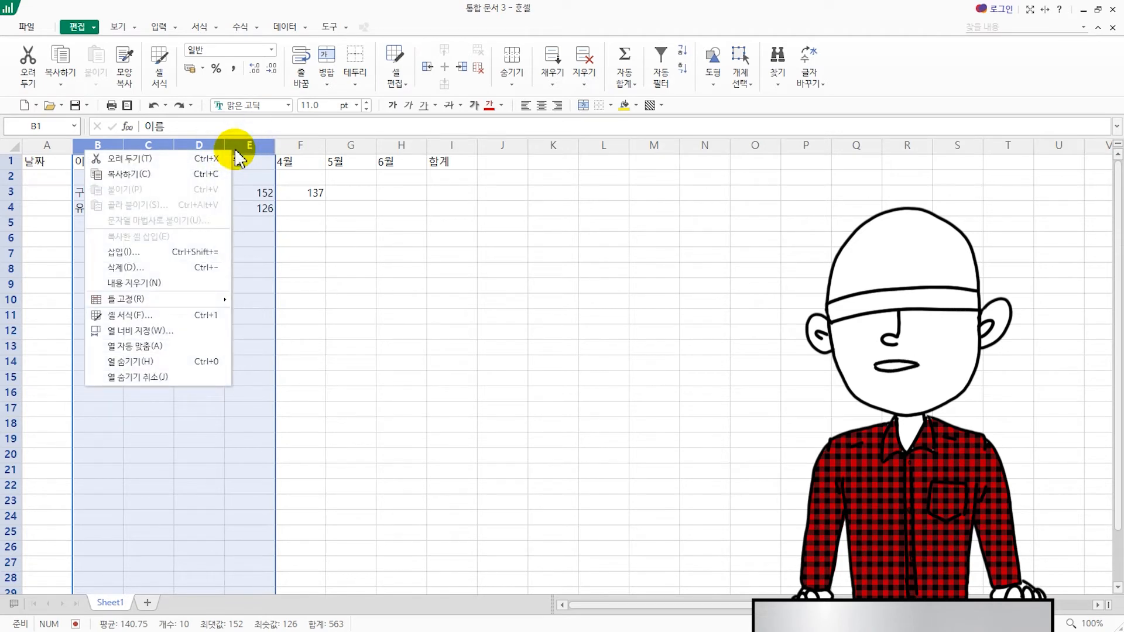
{"action": "left_click", "coordinate": [170, 252]}
{"action": "left_click", "coordinate": [117, 175]}
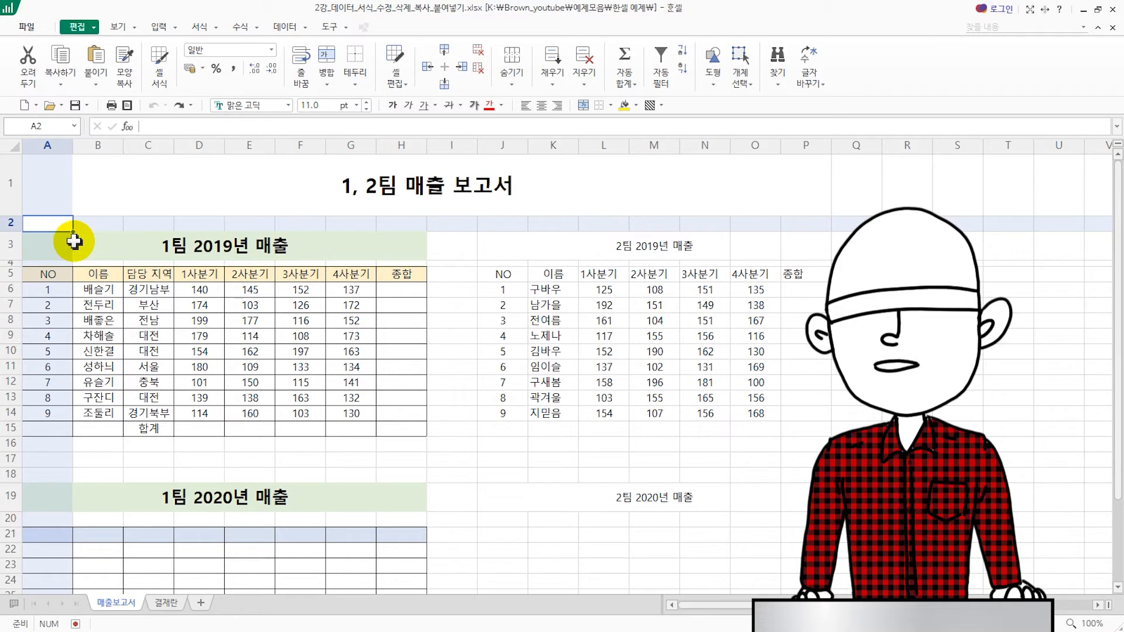
- Copy the 1팀 2019년 매출 table in A5:H15 to A21 under 1팀 2020년 매출, pasting values only
{"action": "left_click_drag", "start_coordinate": [49, 275], "coordinate": [393, 426]}
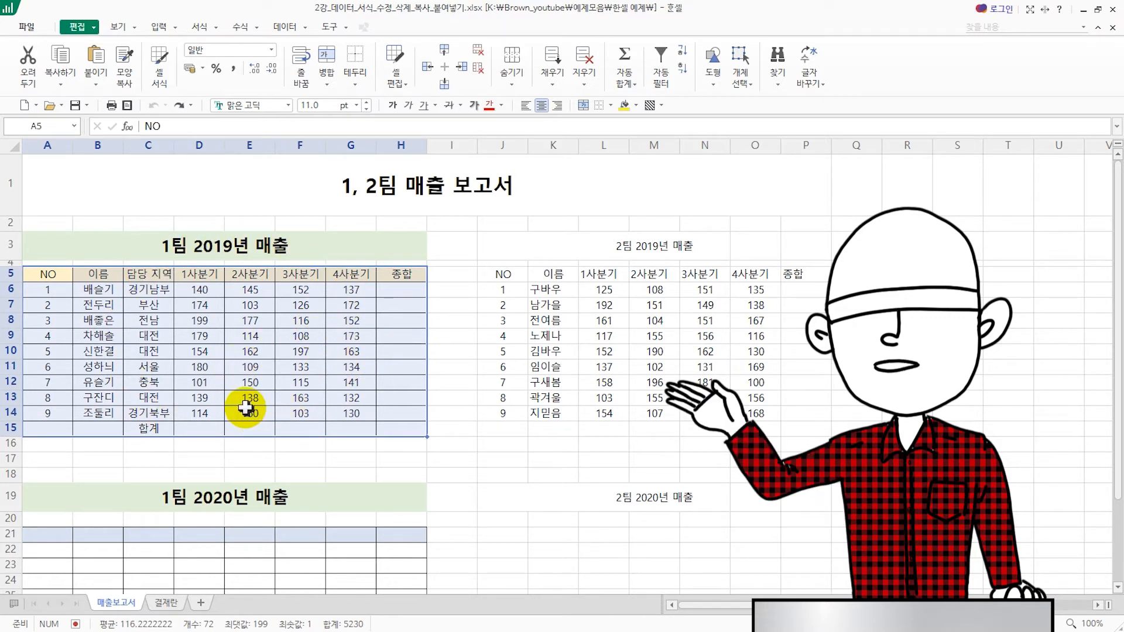
{"action": "key", "text": "ctrl+c"}
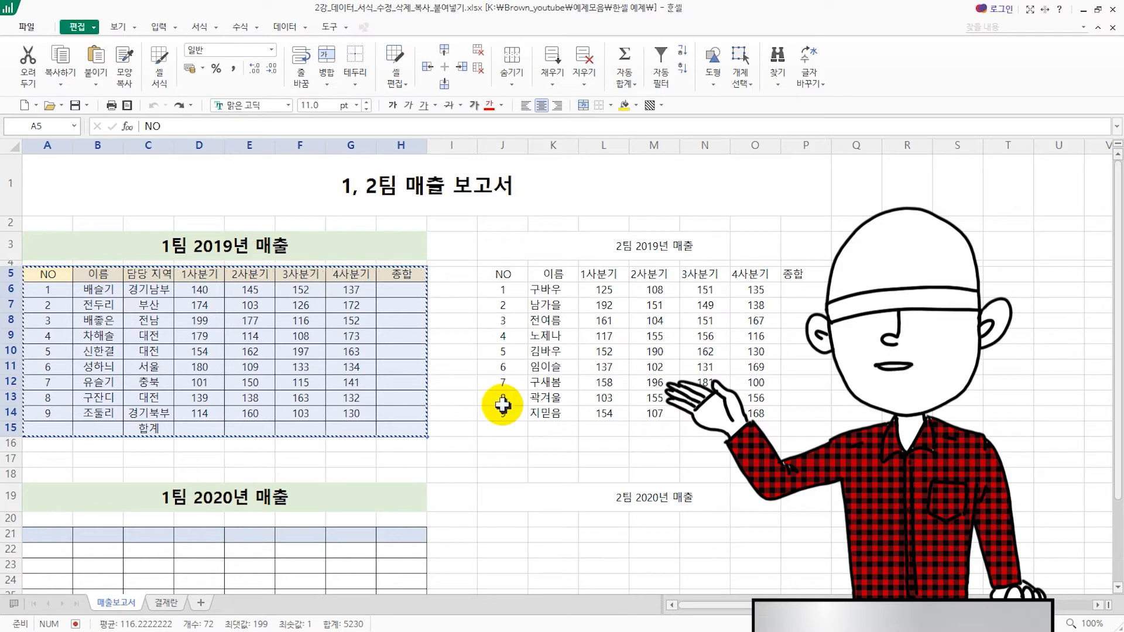
{"action": "scroll", "coordinate": [506, 406], "scroll_direction": "down", "scroll_amount": 1}
{"action": "left_click", "coordinate": [47, 434]}
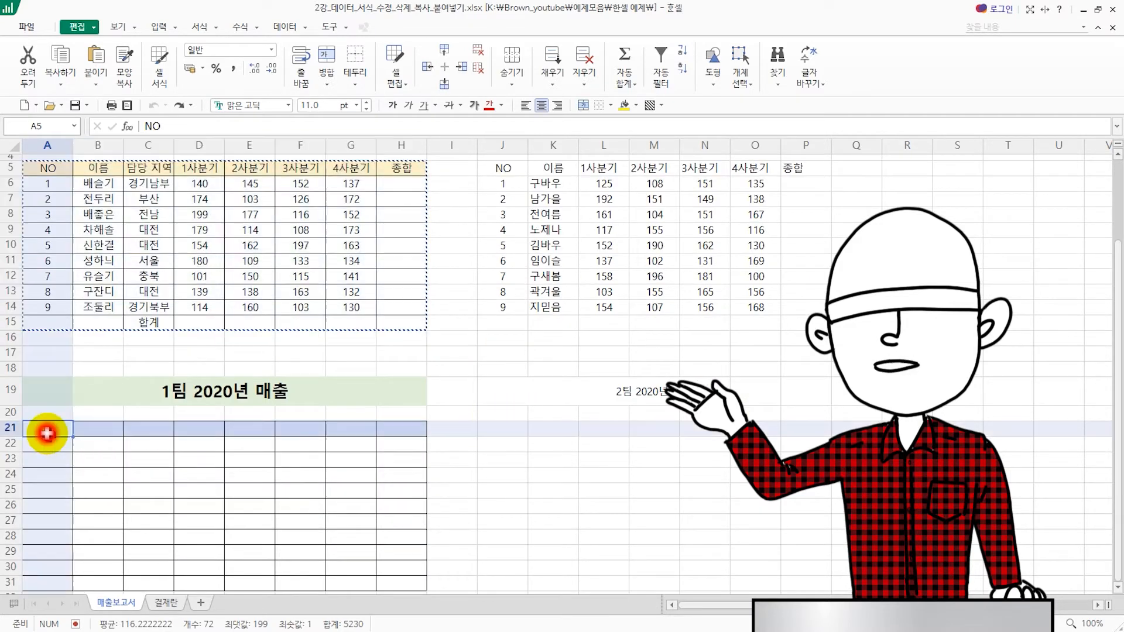
{"action": "key", "text": "ctrl+v"}
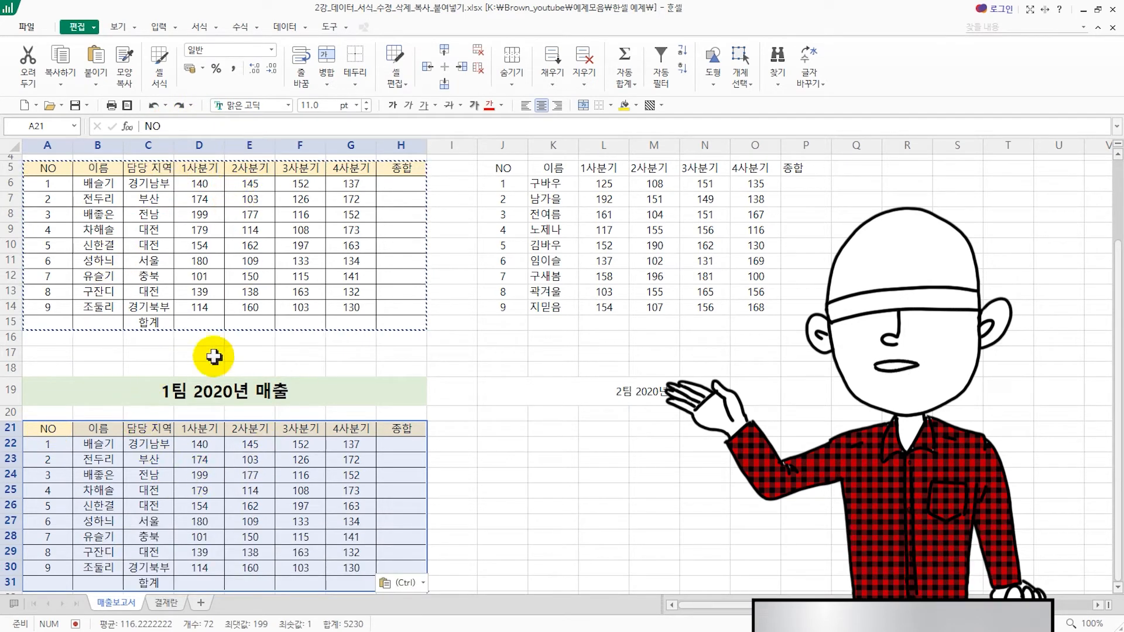
{"action": "left_click", "coordinate": [408, 582]}
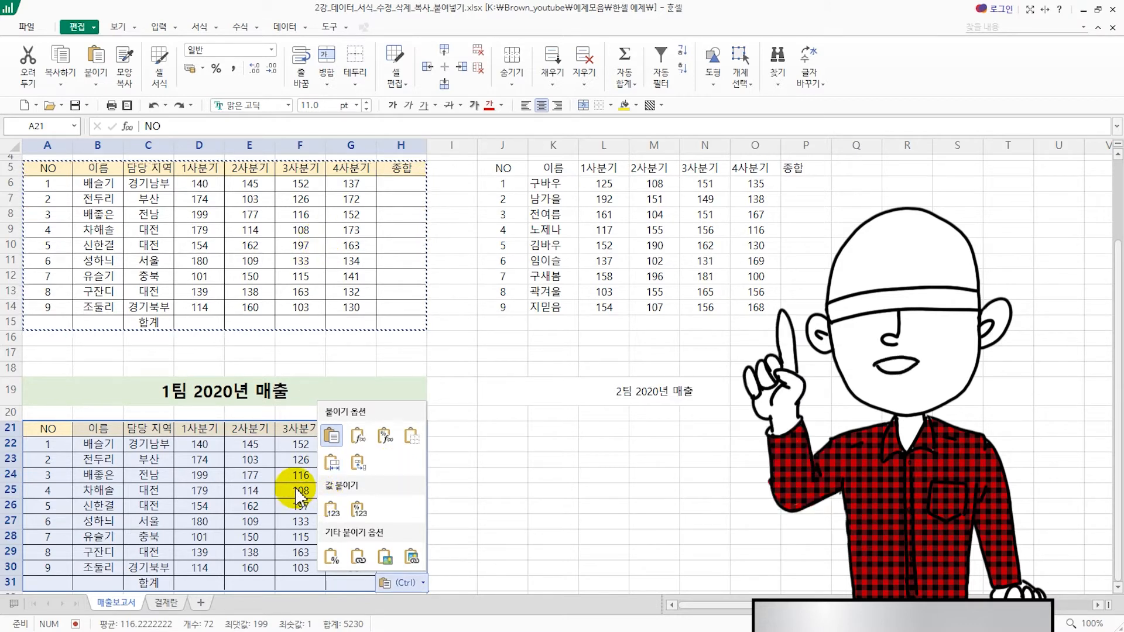
{"action": "left_click", "coordinate": [331, 505]}
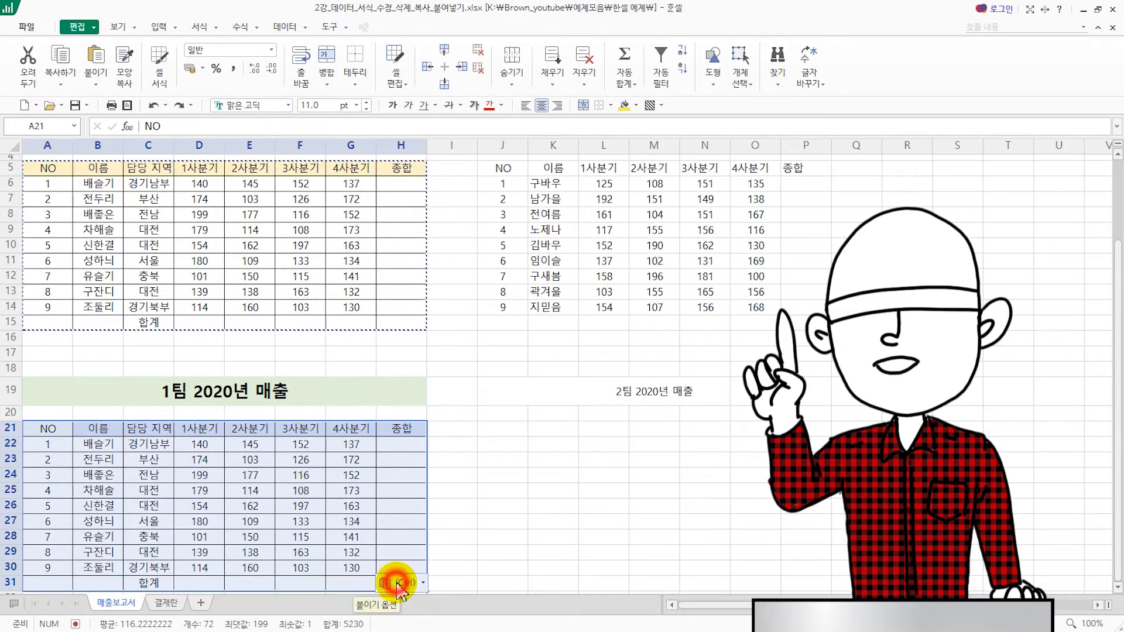
{"action": "left_click", "coordinate": [397, 583]}
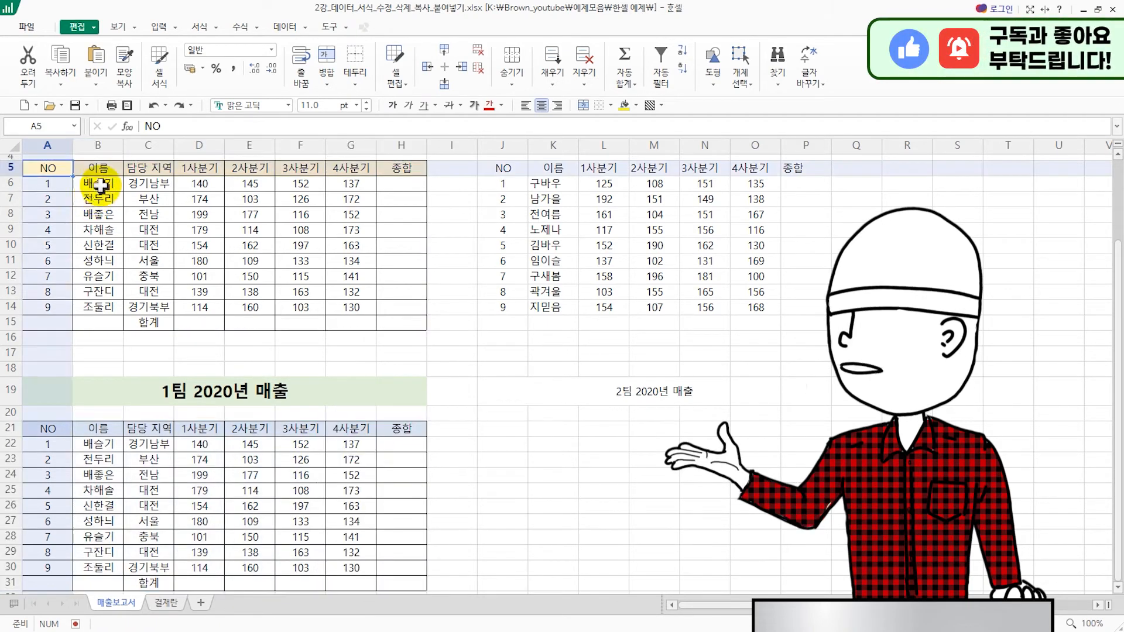
- Copy the formatting of the 1팀 2019 table A5:H15 onto the 2팀 2019 table in J5:P15
{"action": "key", "text": "ctrl+a"}
{"action": "left_click", "coordinate": [124, 73]}
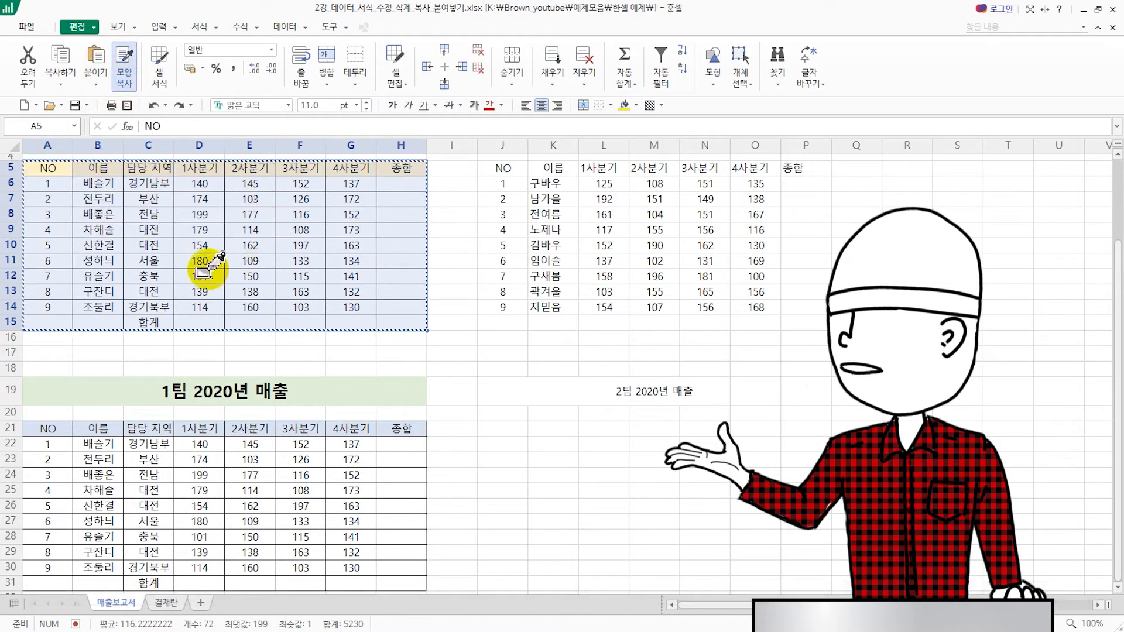
{"action": "left_click", "coordinate": [502, 169]}
{"action": "mouse_move", "coordinate": [503, 168]}
{"action": "left_mouse_down"}
{"action": "mouse_move", "coordinate": [757, 251]}
{"action": "mouse_move", "coordinate": [800, 318]}
{"action": "left_mouse_up"}
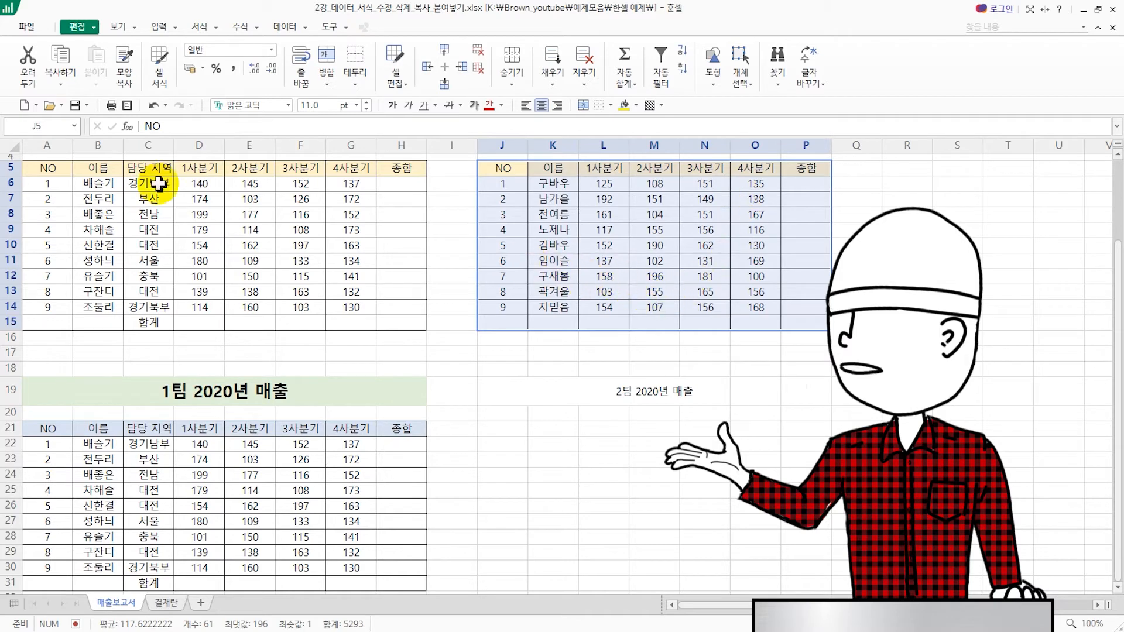
- Apply the formatting of the 1팀 2019 table A5:H15 to the 1팀 2020 table in A21:H31
{"action": "left_click", "coordinate": [125, 64]}
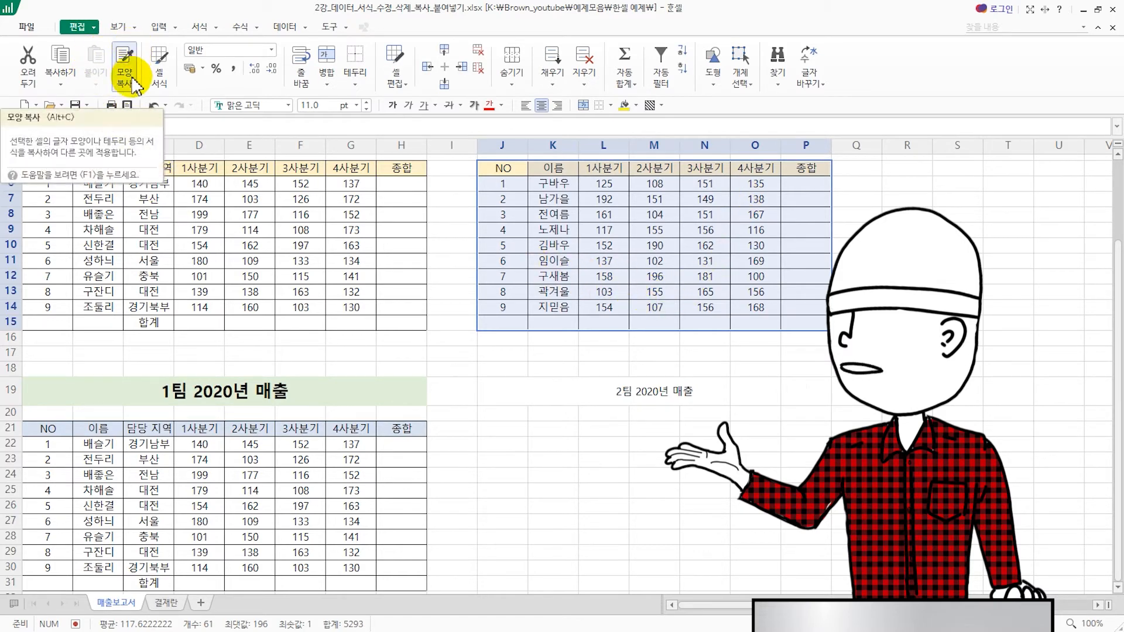
{"action": "mouse_move", "coordinate": [47, 168]}
{"action": "left_mouse_down"}
{"action": "mouse_move", "coordinate": [301, 226]}
{"action": "mouse_move", "coordinate": [407, 322]}
{"action": "left_mouse_up"}
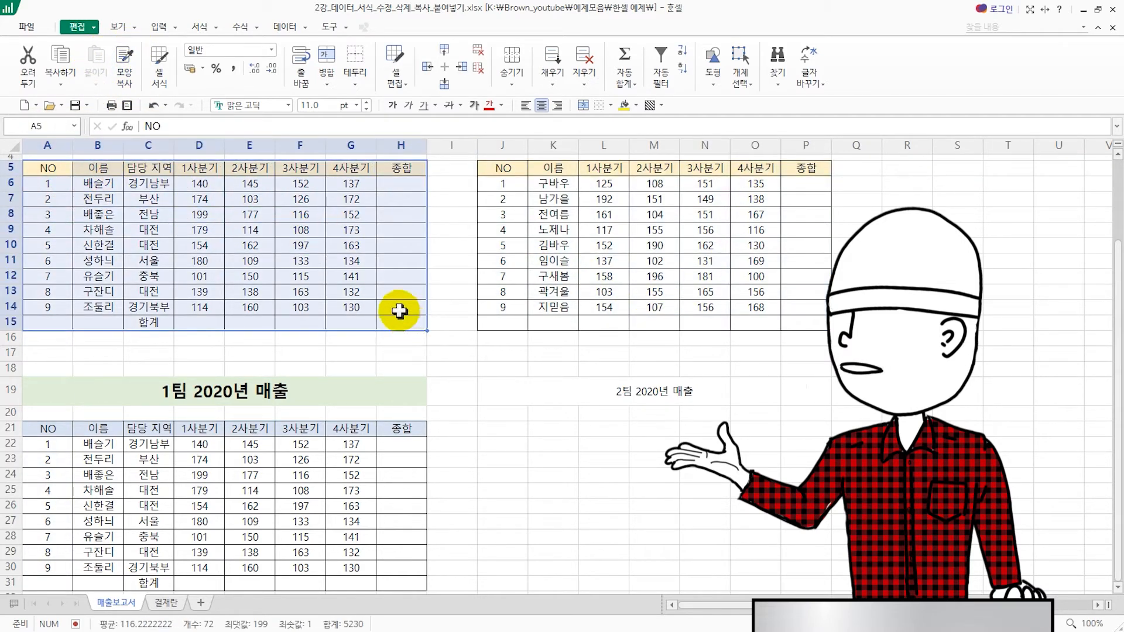
{"action": "key", "text": "alt+c"}
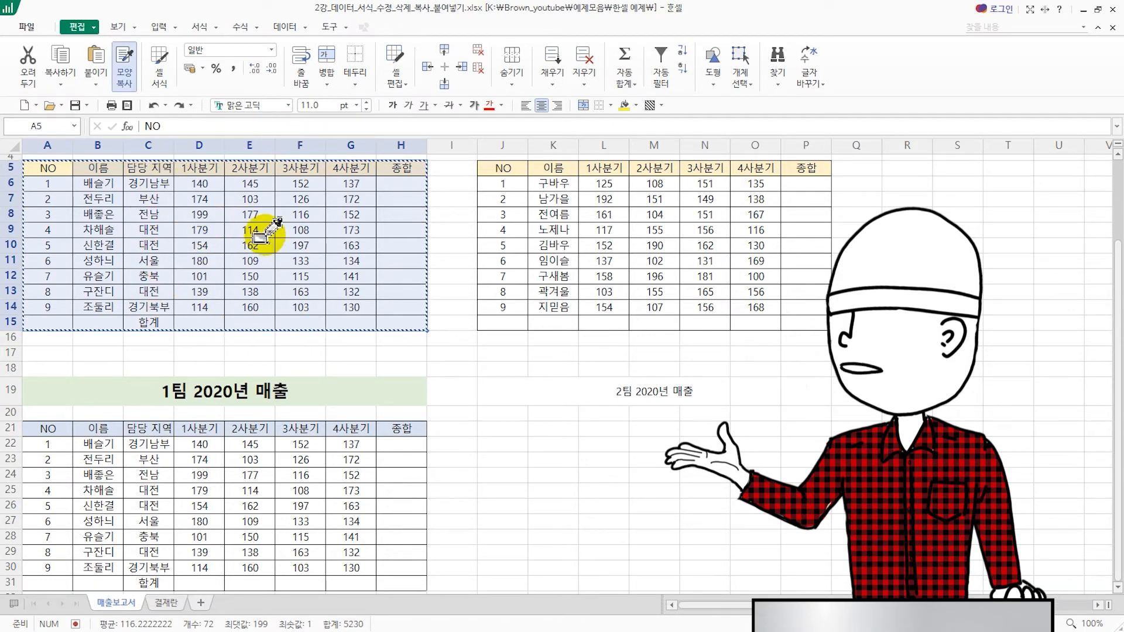
{"action": "mouse_move", "coordinate": [51, 430]}
{"action": "left_mouse_down"}
{"action": "mouse_move", "coordinate": [381, 514]}
{"action": "mouse_move", "coordinate": [396, 582]}
{"action": "left_mouse_up"}
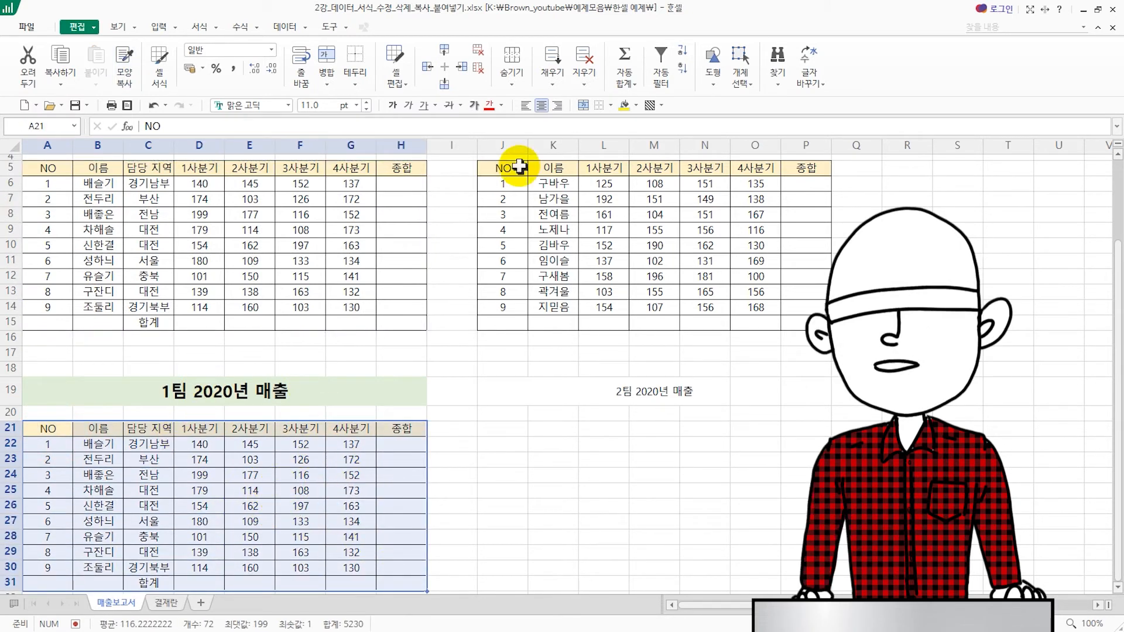
- Move the 2팀 2019 table from J5:P15 to J21 under the 2팀 2020년 매출 title
{"action": "left_click_drag", "start_coordinate": [517, 168], "coordinate": [807, 322]}
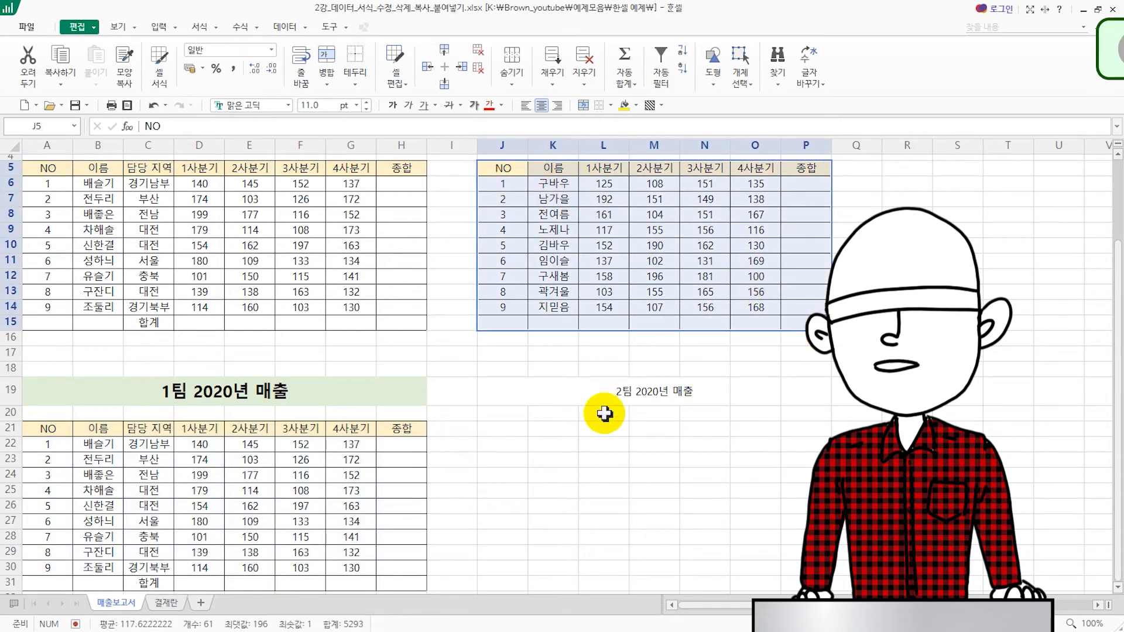
{"action": "key", "text": "ctrl+c"}
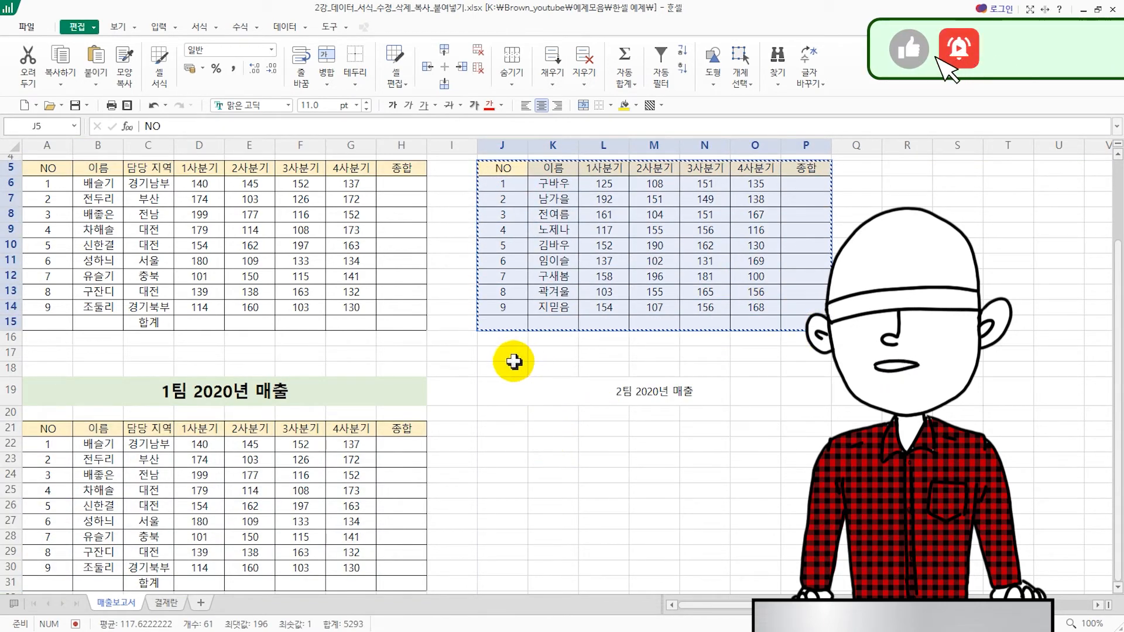
{"action": "left_click", "coordinate": [506, 427]}
{"action": "key", "text": "ctrl+v"}
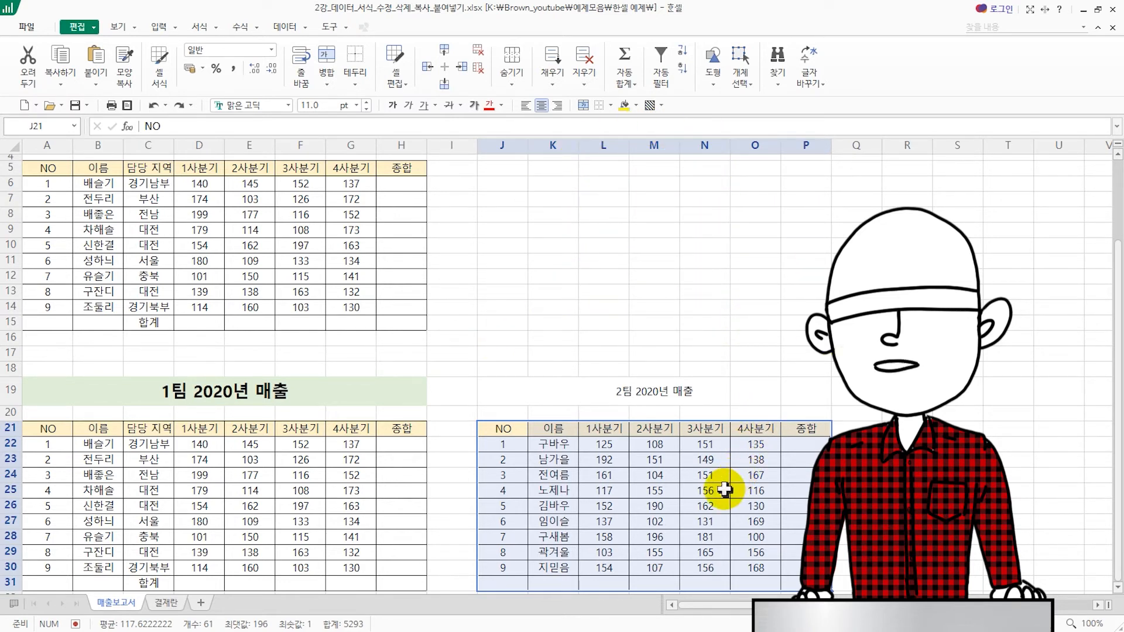
{"action": "scroll", "coordinate": [612, 341], "scroll_direction": "up", "scroll_amount": 1}
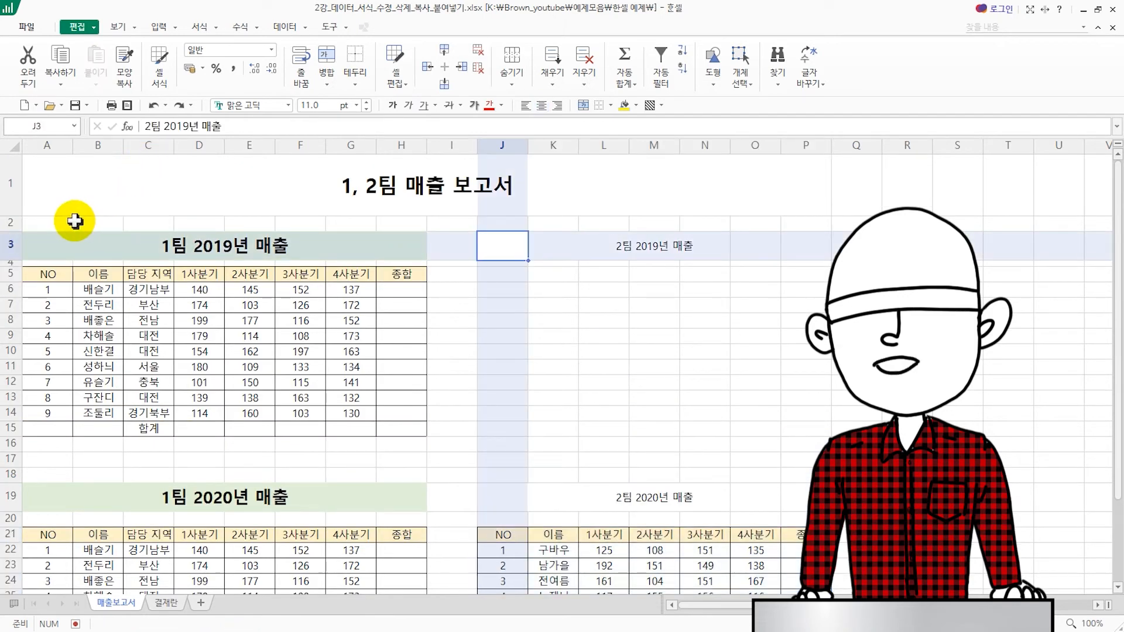
{"action": "left_click", "coordinate": [50, 246]}
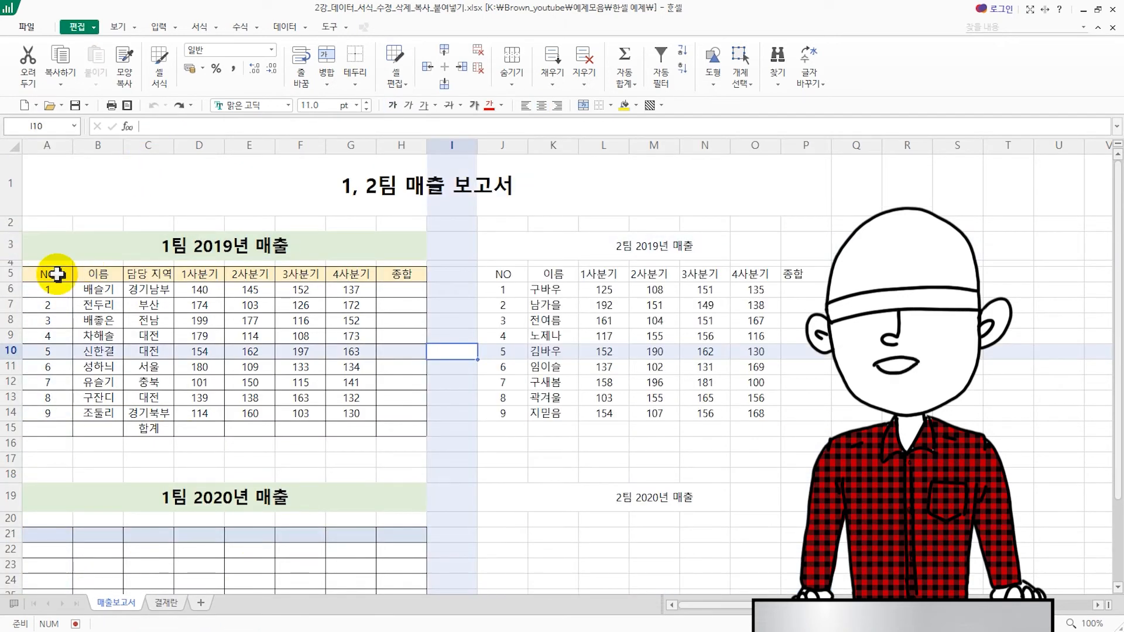
- Copy the 1팀 2019 table A5:H15 to A21 as values only and clear the quarterly figures in D22:G30
{"action": "left_click_drag", "start_coordinate": [57, 274], "coordinate": [410, 430]}
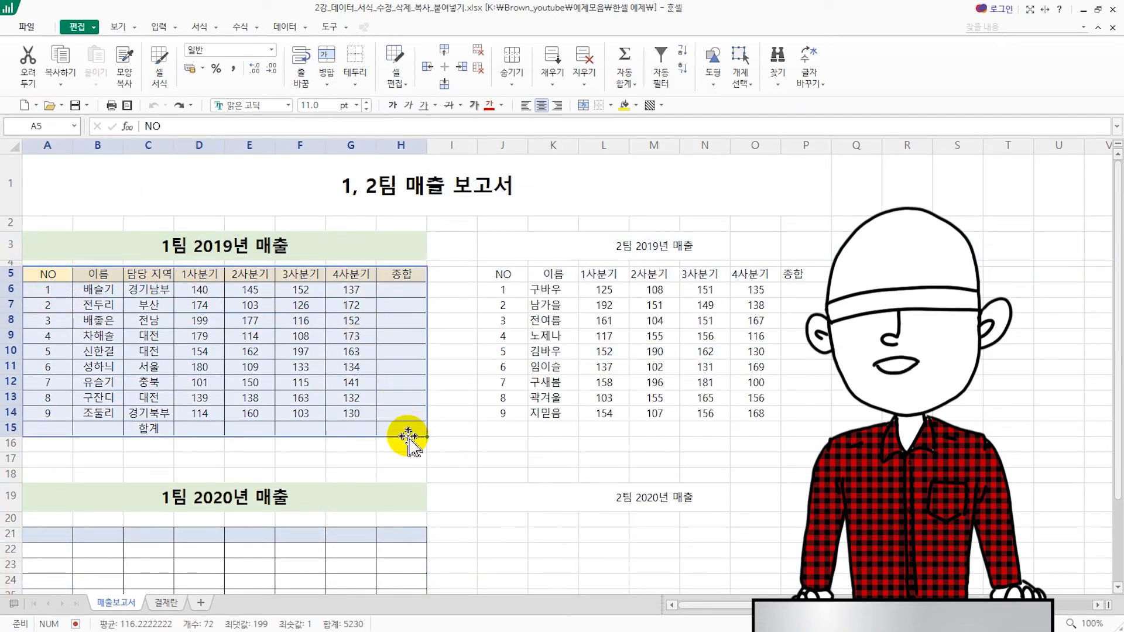
{"action": "key", "text": "ctrl+c"}
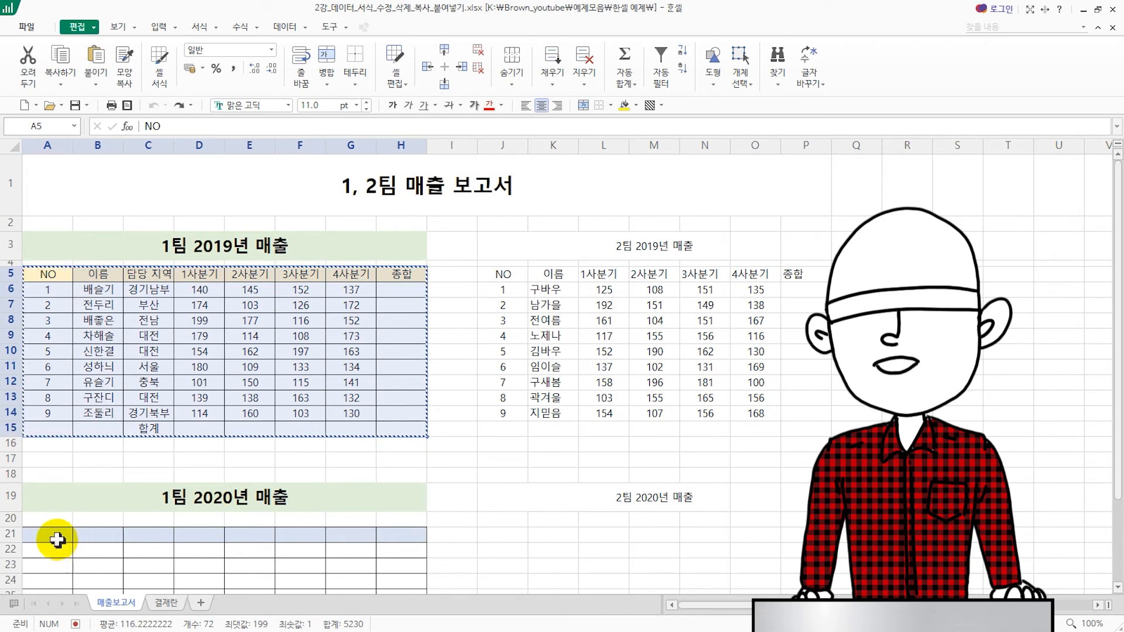
{"action": "left_click", "coordinate": [55, 534]}
{"action": "key", "text": "ctrl+v"}
{"action": "scroll", "coordinate": [436, 498], "scroll_direction": "down", "scroll_amount": 2}
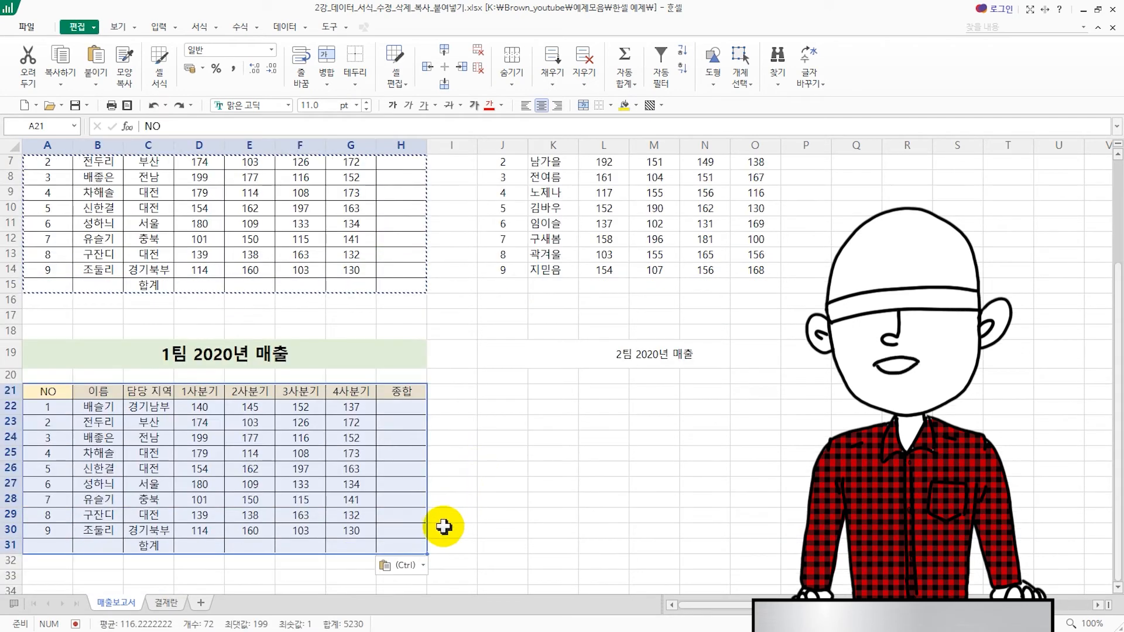
{"action": "left_click", "coordinate": [417, 565]}
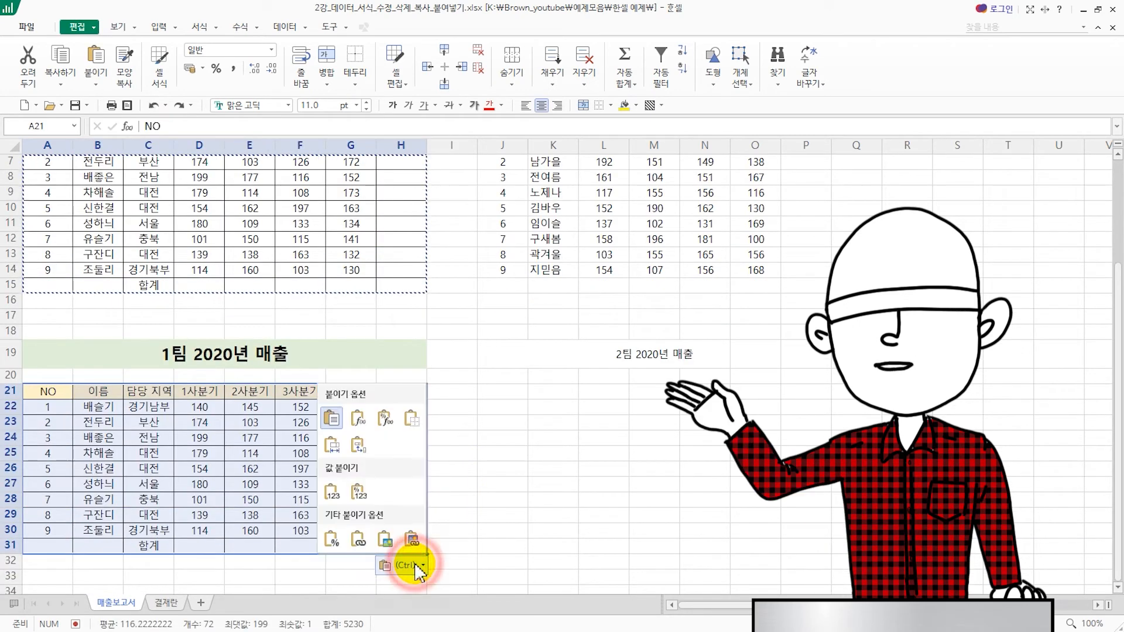
{"action": "left_click", "coordinate": [332, 492]}
{"action": "left_click_drag", "start_coordinate": [217, 406], "coordinate": [355, 529]}
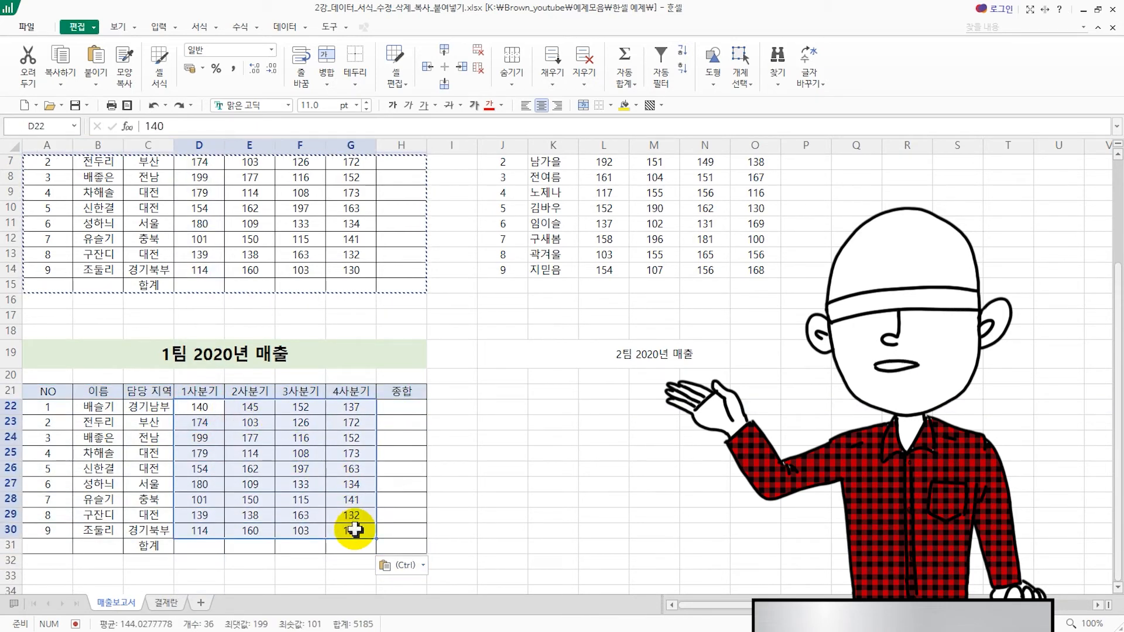
{"action": "key", "text": "Delete"}
- Copy the formatting of the 1팀 2019 title and table A3:H15 onto the 2팀 2019 block J3:P15
{"action": "scroll", "coordinate": [43, 276], "scroll_direction": "up", "scroll_amount": 2}
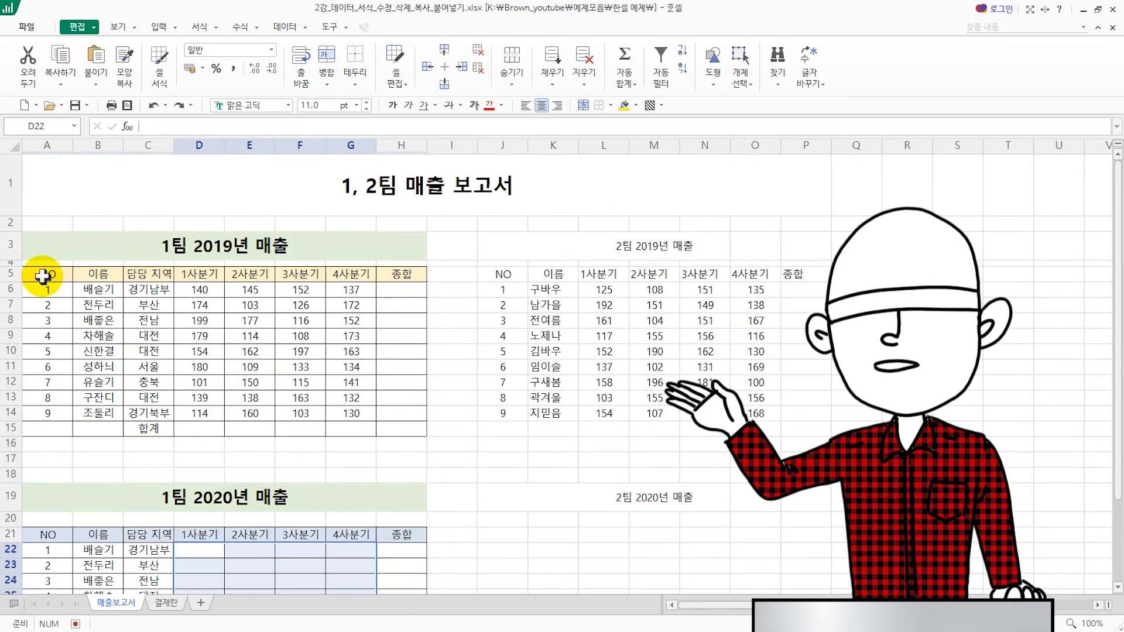
{"action": "left_click_drag", "start_coordinate": [42, 250], "coordinate": [404, 428]}
{"action": "left_click", "coordinate": [120, 66]}
{"action": "mouse_move", "coordinate": [506, 243]}
{"action": "left_mouse_down"}
{"action": "mouse_move", "coordinate": [883, 409]}
{"action": "mouse_move", "coordinate": [808, 429]}
{"action": "left_mouse_up"}
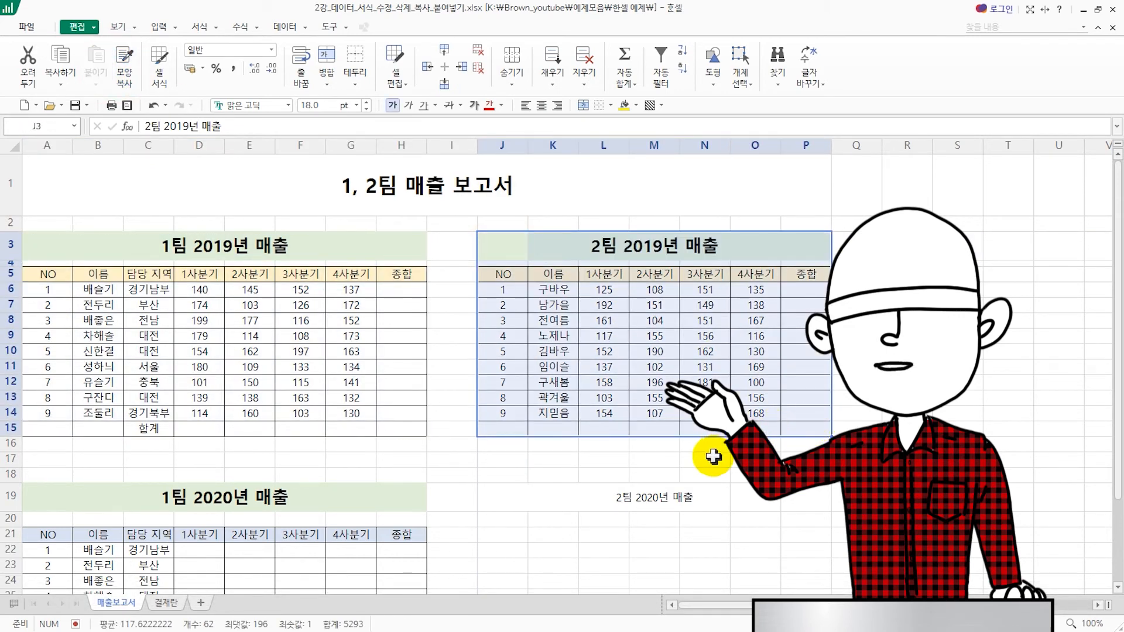
- Cut the formatted 2팀 table from J5:P15 and paste it at J21 under 2팀 2020년 매출
{"action": "left_click", "coordinate": [518, 273]}
{"action": "left_click_drag", "start_coordinate": [518, 273], "coordinate": [790, 429]}
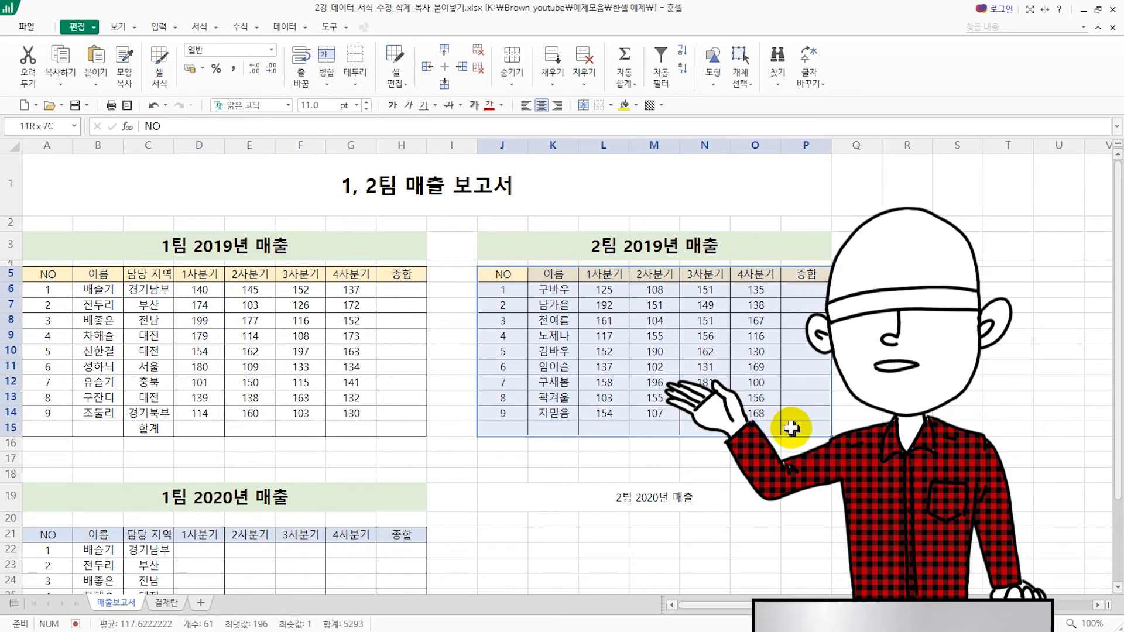
{"action": "key", "text": "ctrl+c"}
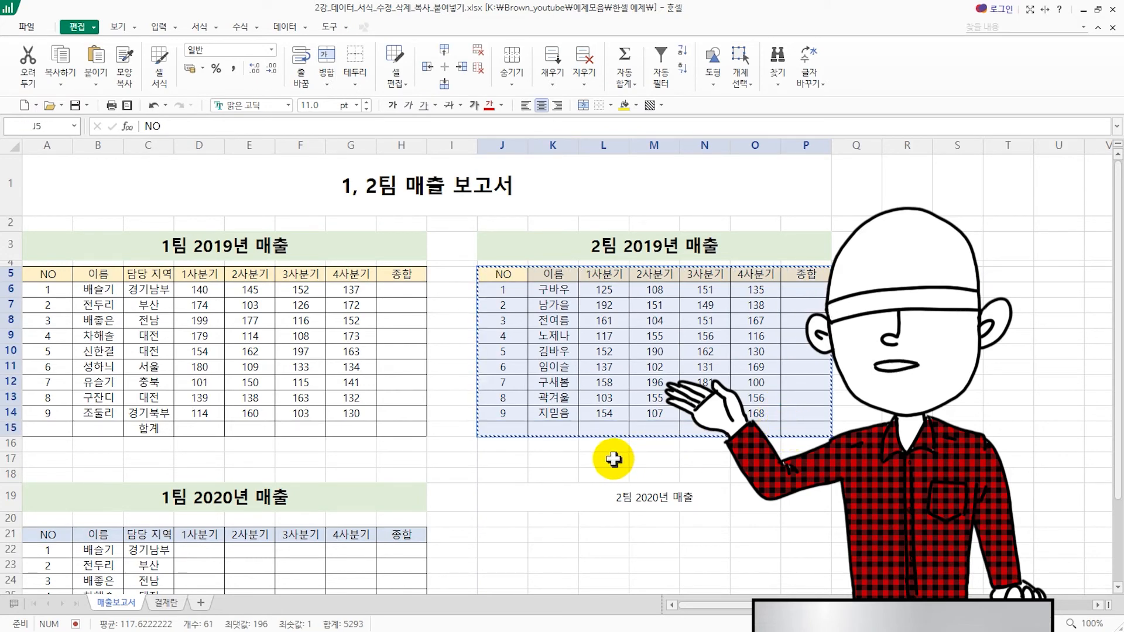
{"action": "scroll", "coordinate": [501, 374], "scroll_direction": "down", "scroll_amount": 2}
{"action": "left_click", "coordinate": [504, 394]}
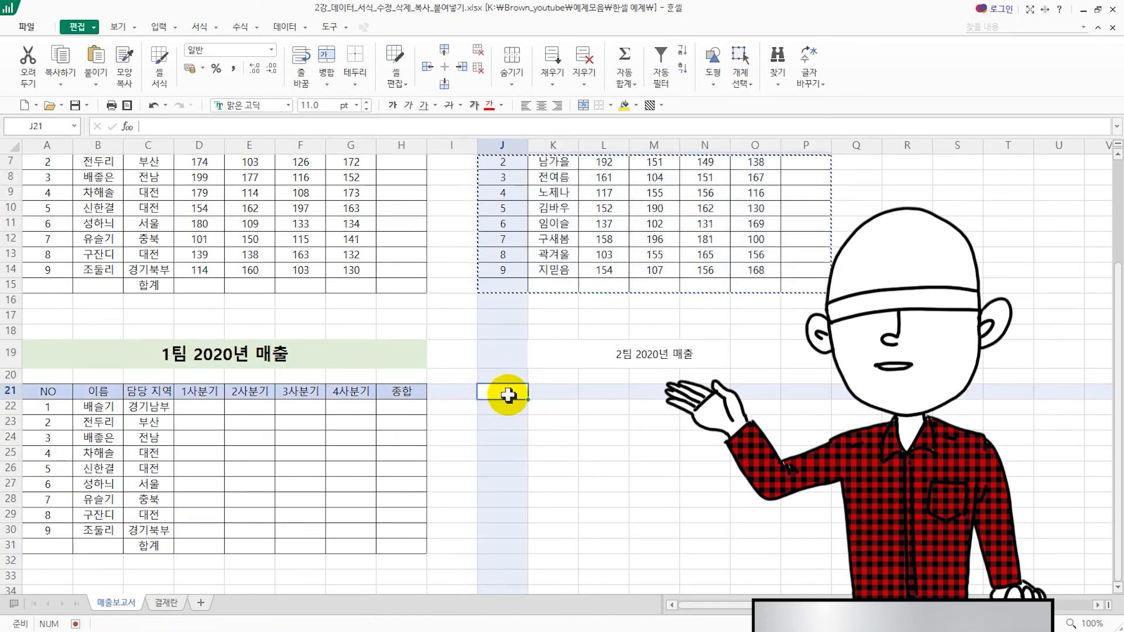
{"action": "key", "text": "ctrl+v"}
{"action": "left_click", "coordinate": [609, 424]}
{"action": "scroll", "coordinate": [613, 430], "scroll_direction": "up", "scroll_amount": 2}
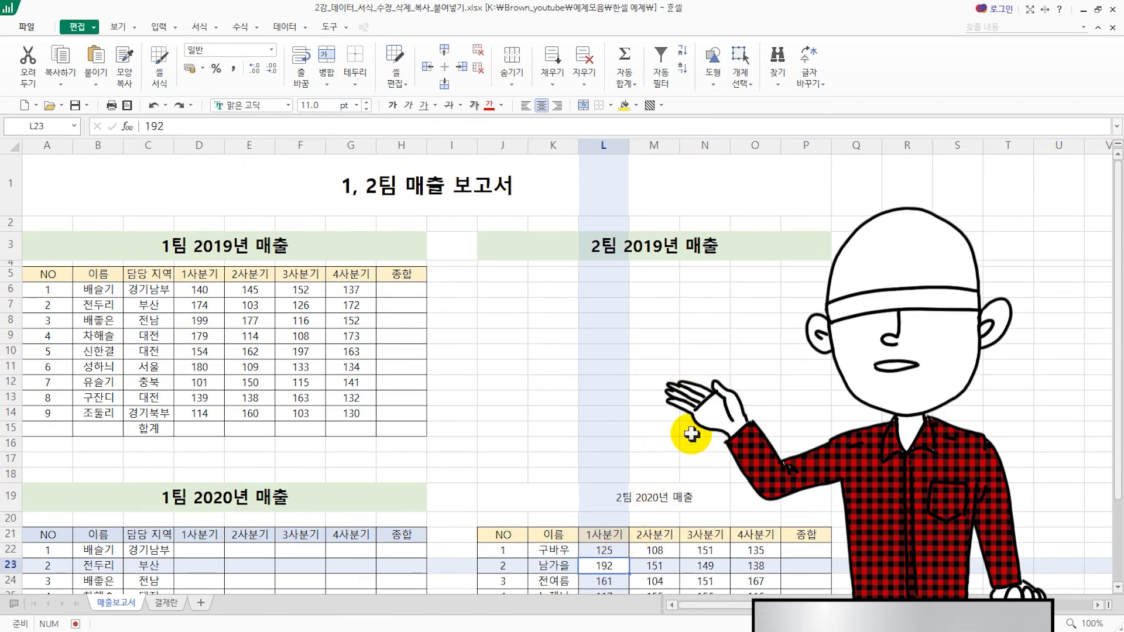
{"action": "scroll", "coordinate": [469, 379], "scroll_direction": "up", "scroll_amount": 1}
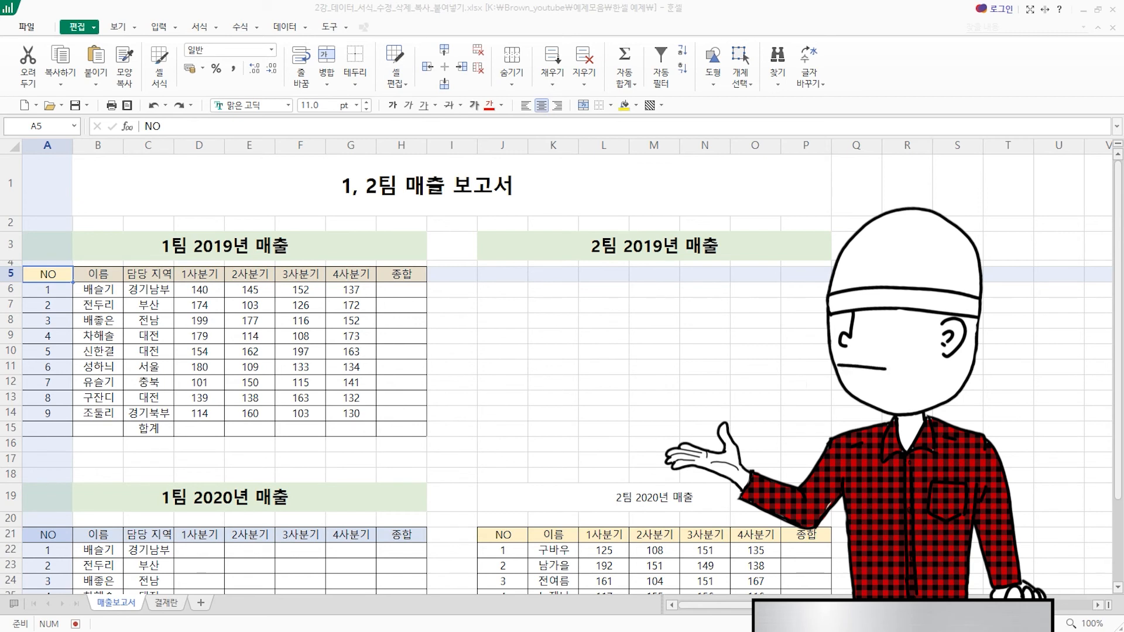
- Switch the interface theme in the user settings (사용자 설정) to the layout offering 홈, 삽입 and 페이지 레이아웃
{"action": "left_click", "coordinate": [330, 27]}
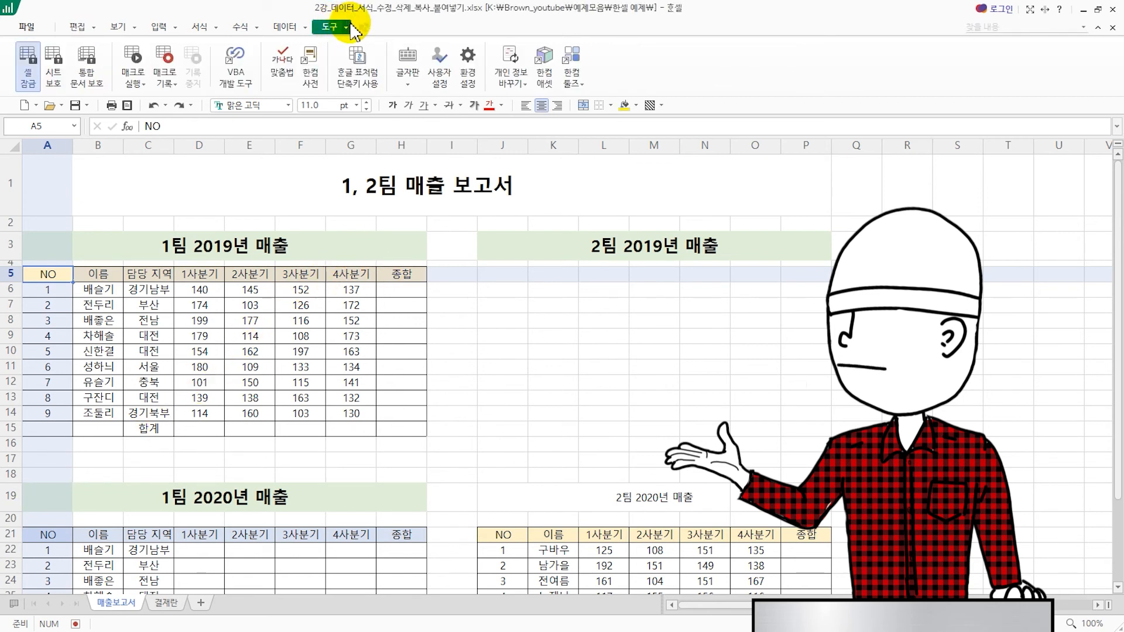
{"action": "left_click", "coordinate": [350, 27]}
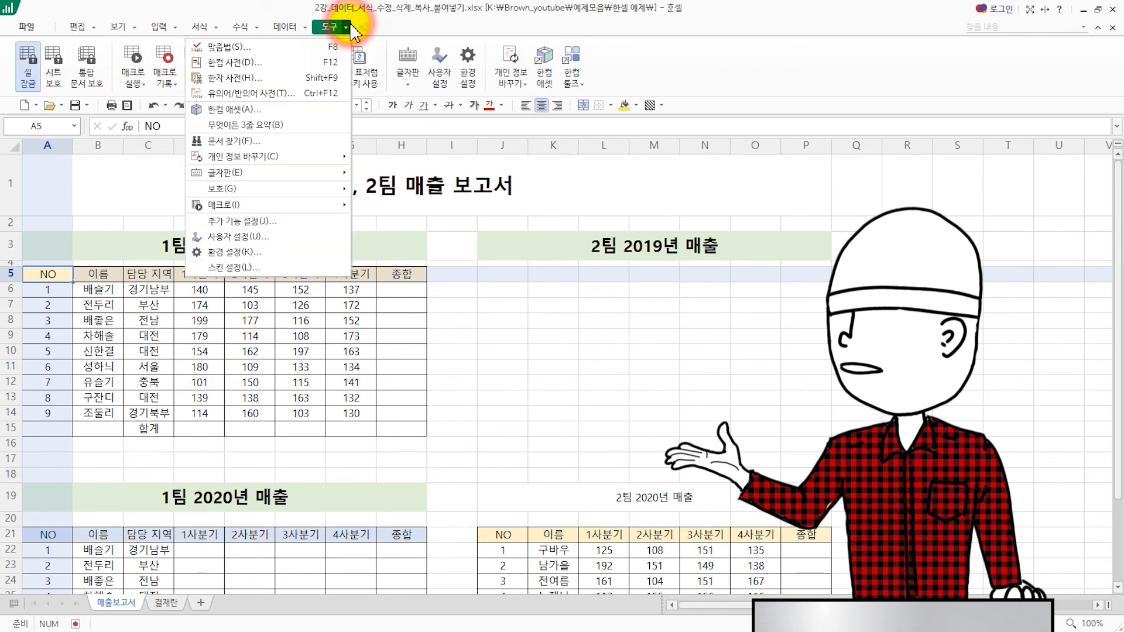
{"action": "left_click", "coordinate": [298, 240]}
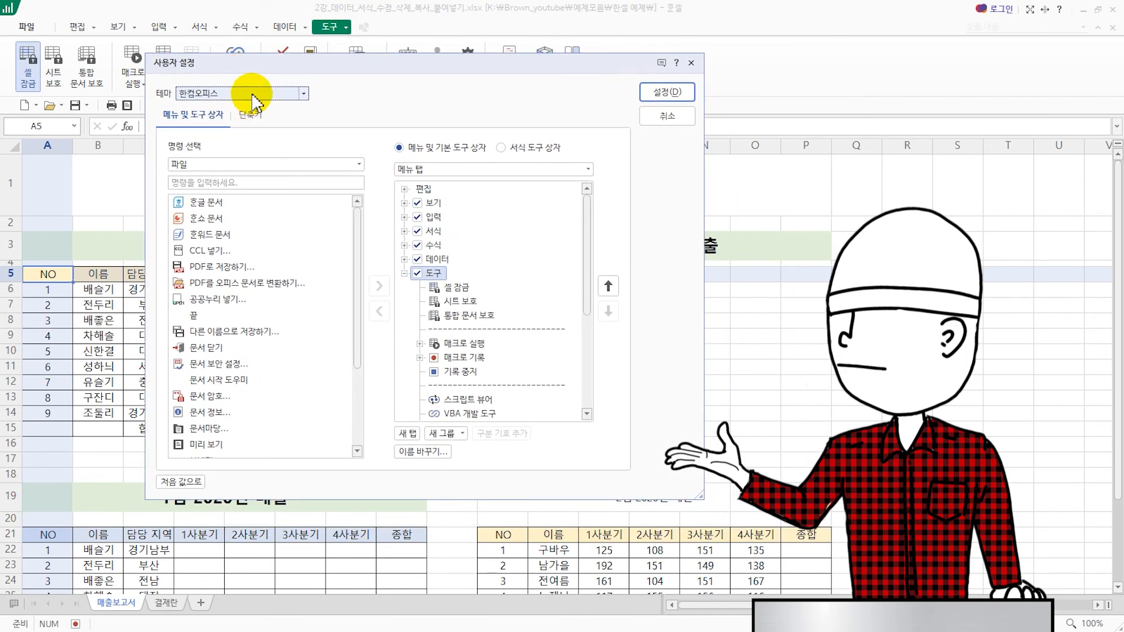
{"action": "left_click", "coordinate": [252, 94]}
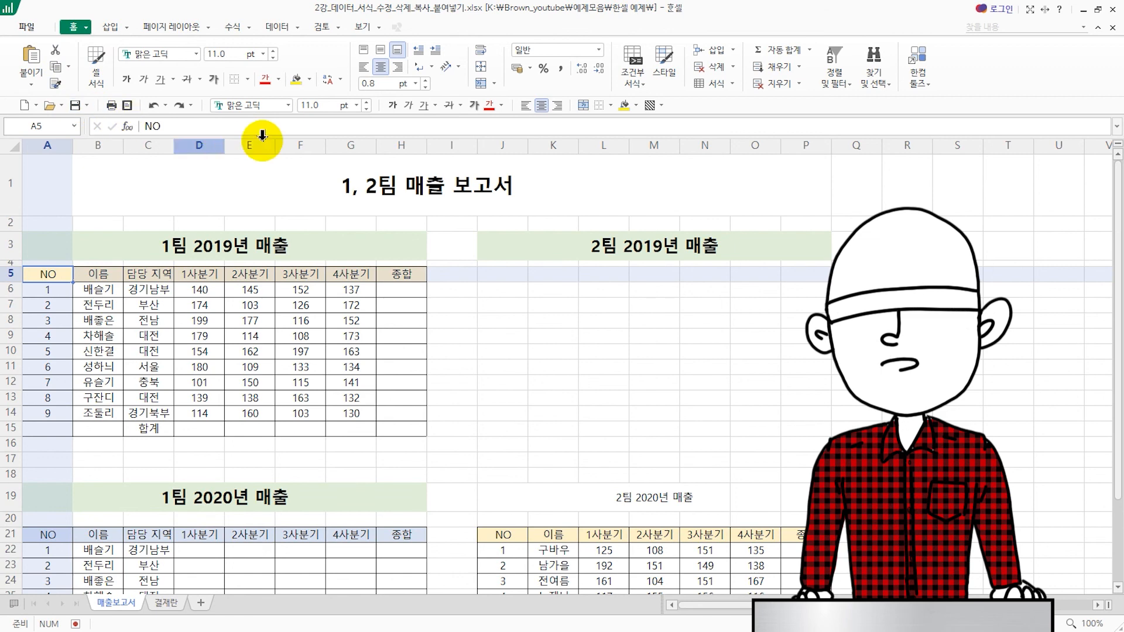
- Select column H (종합) and bring up its column editing options
{"action": "left_click", "coordinate": [398, 144]}
{"action": "right_click", "coordinate": [396, 140]}
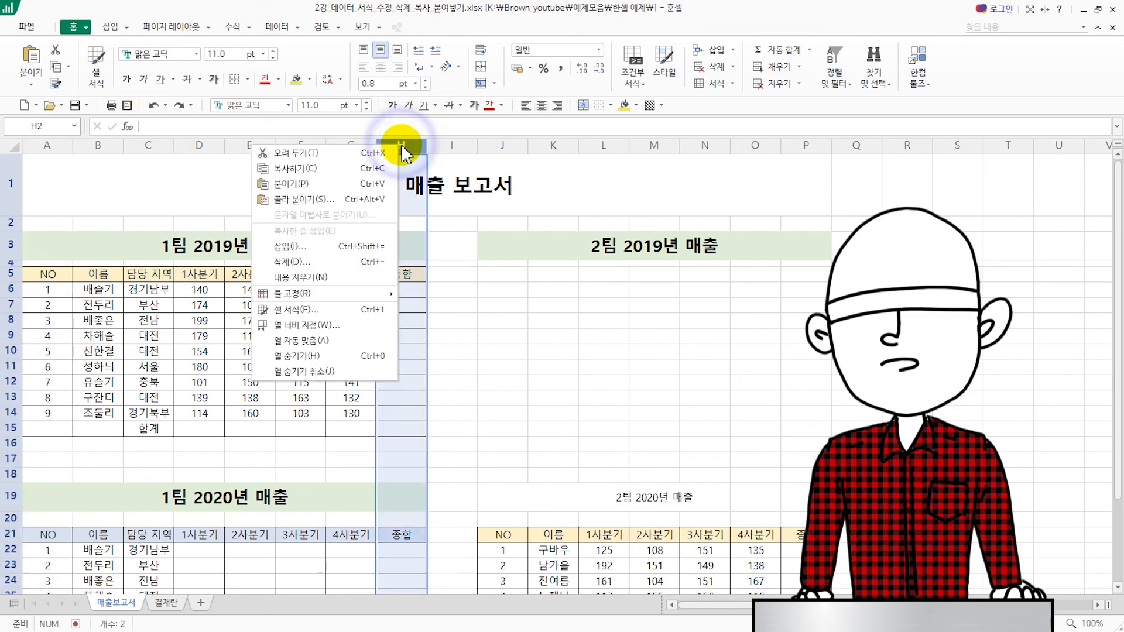